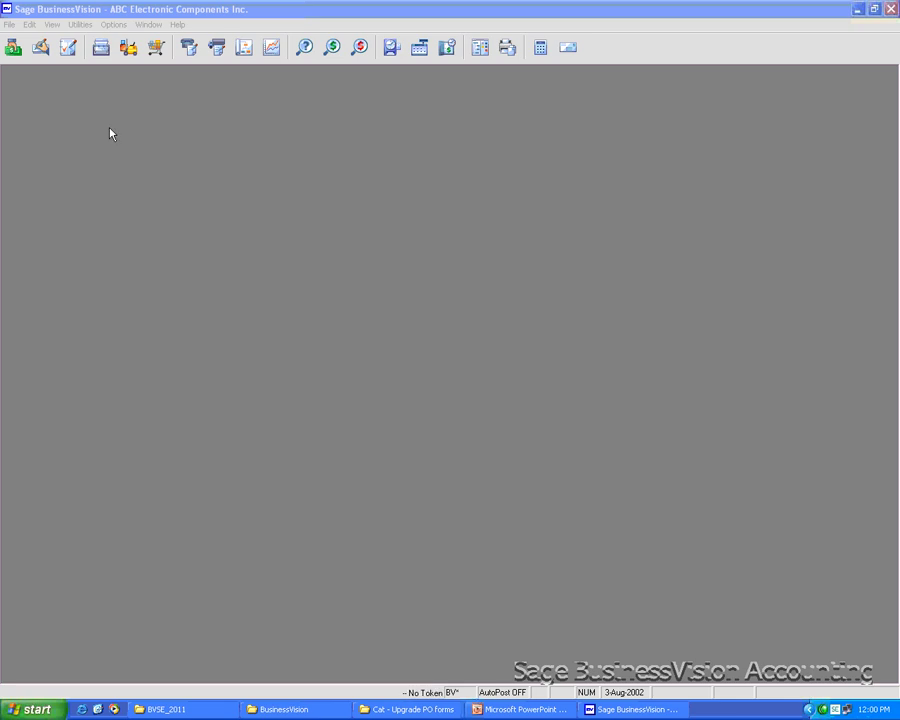
- Check which form file is assigned to the Purchase Order main form in the print properties
click(9, 24)
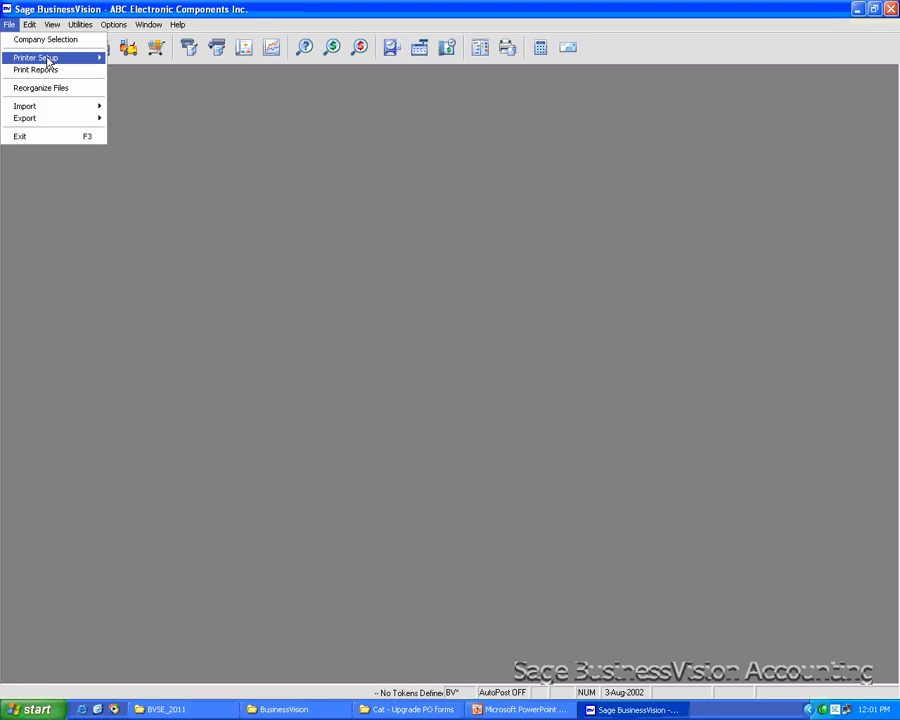
mouse_move(47, 60)
click(151, 60)
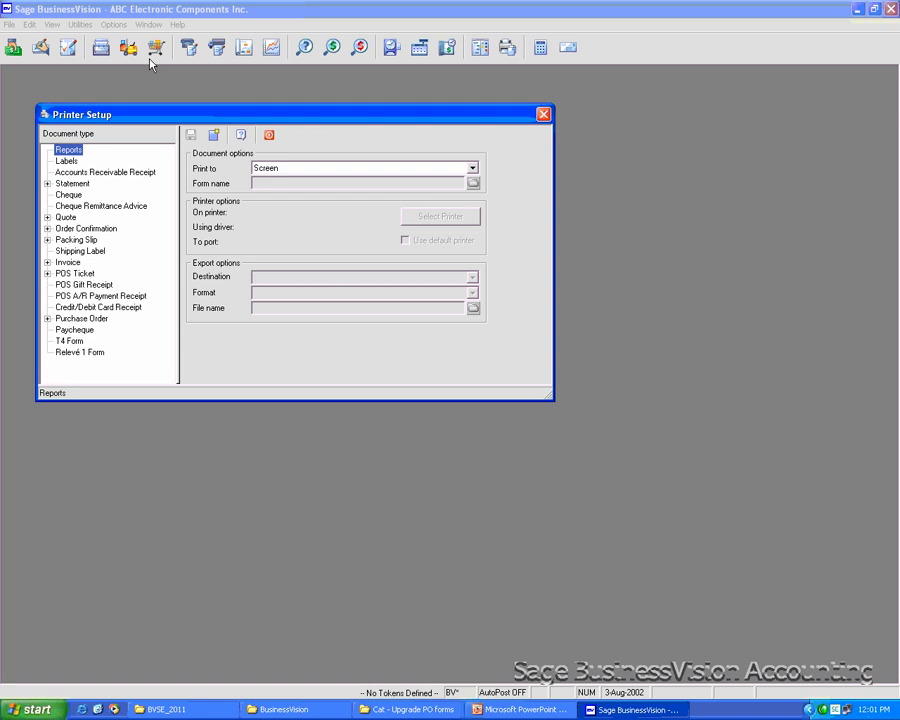
click(47, 318)
click(96, 251)
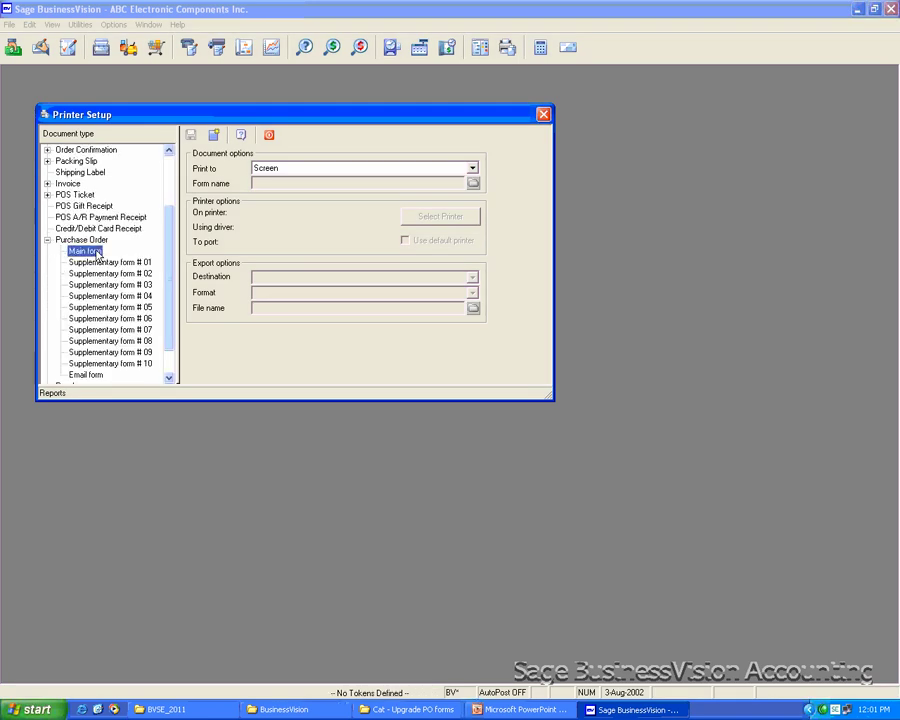
click(318, 186)
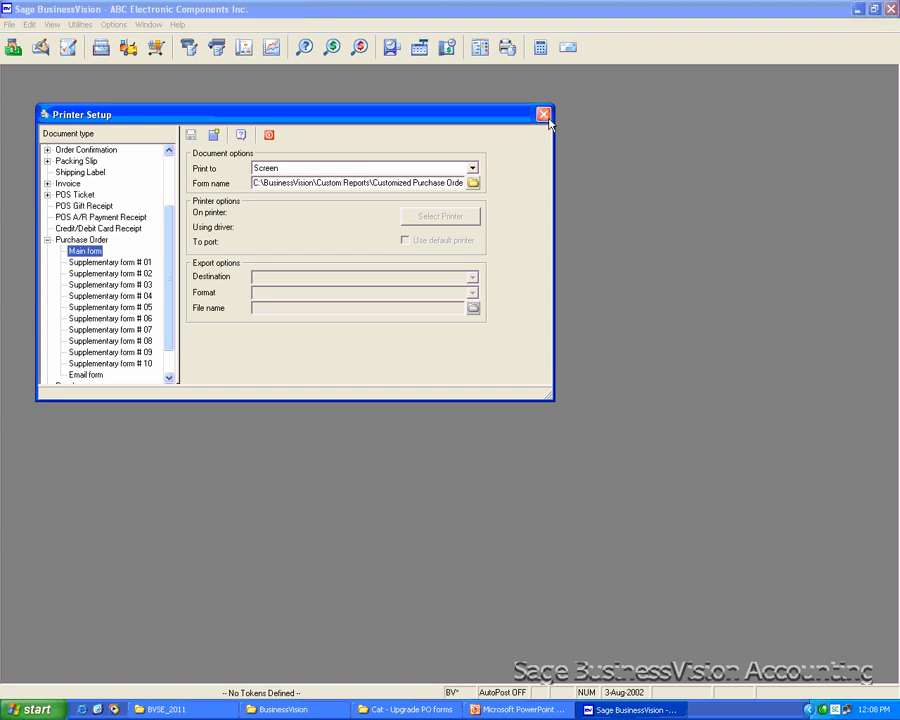
click(544, 115)
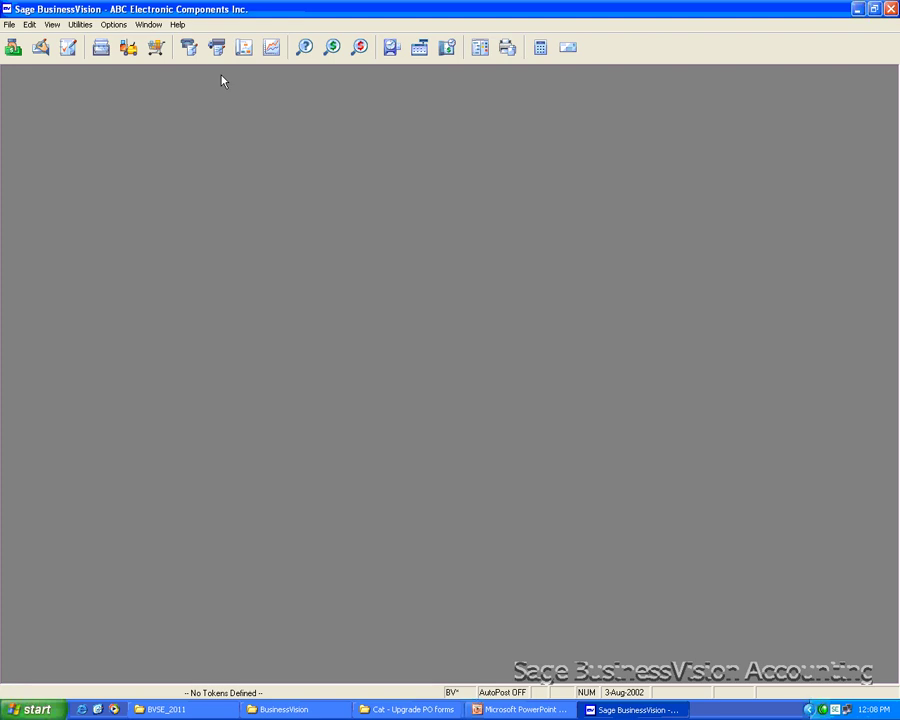
- Open the standing purchase order for Clairons Specialty Supply and print its details
click(216, 47)
key(F4)
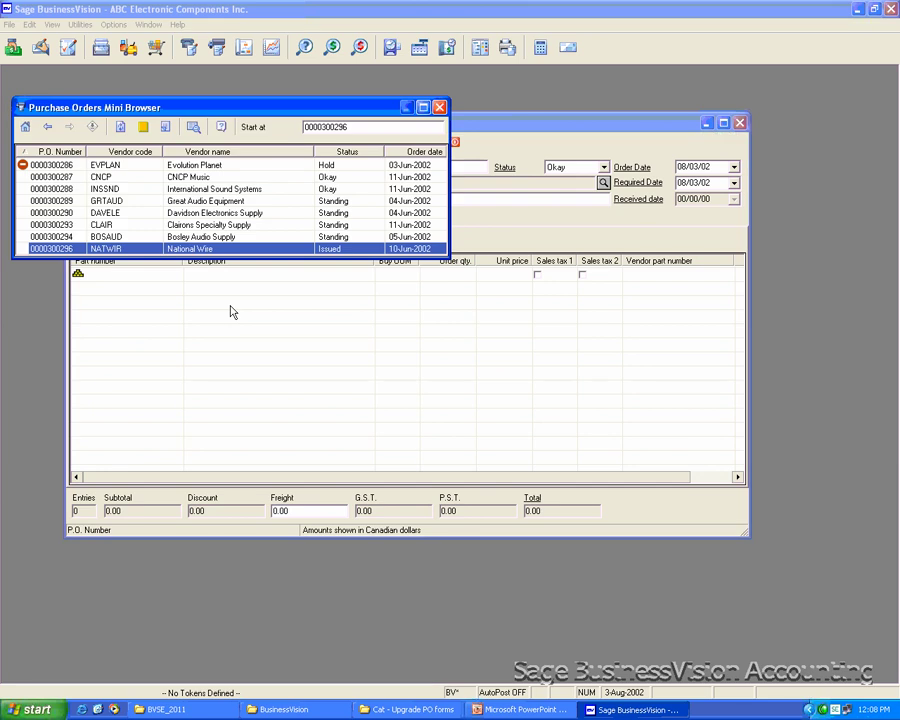
double_click(221, 240)
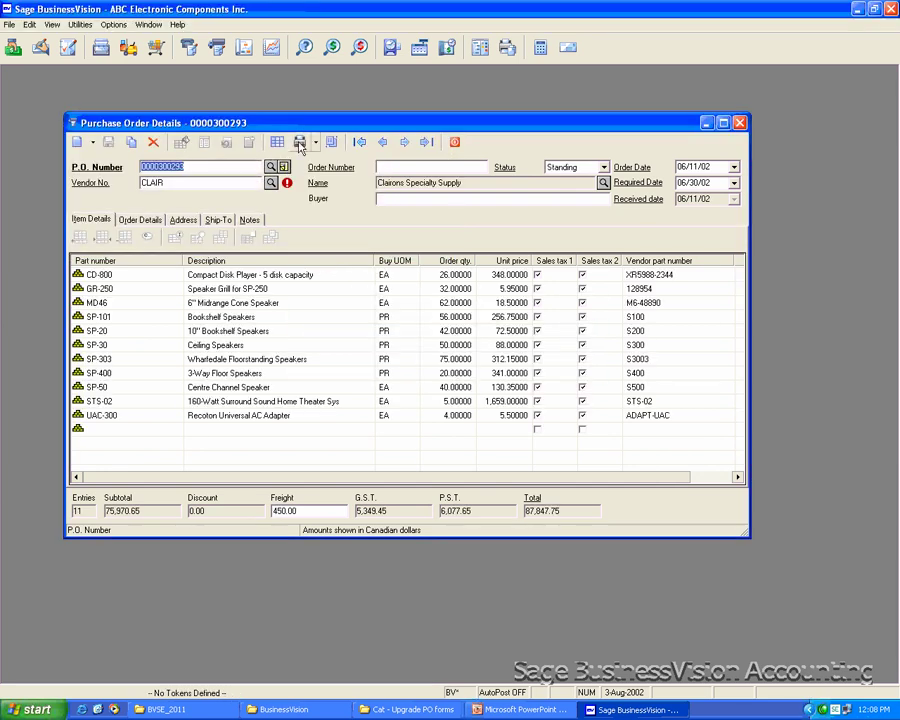
click(316, 144)
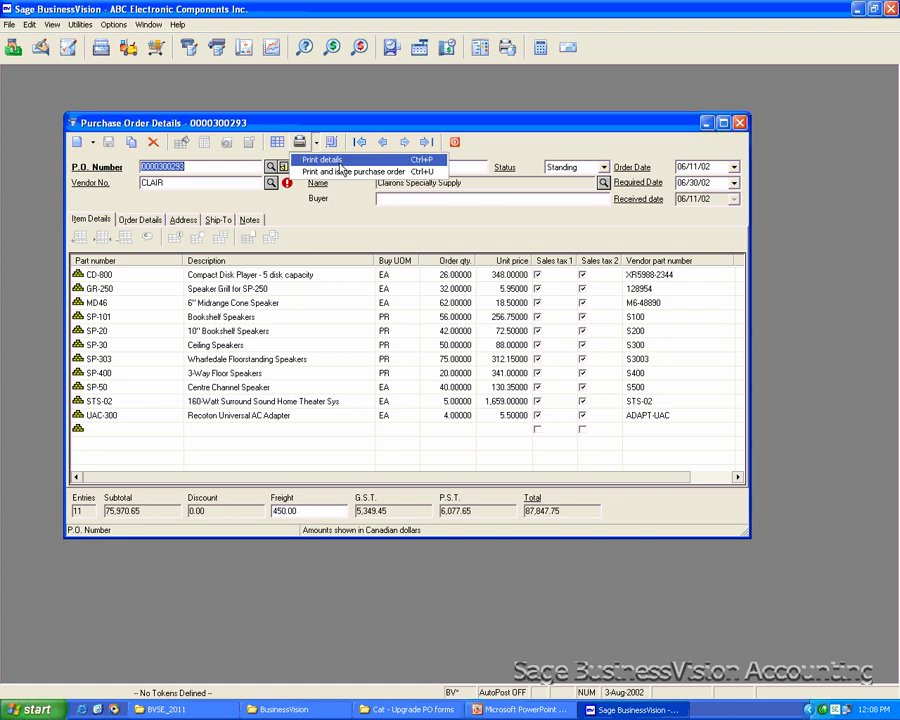
click(330, 160)
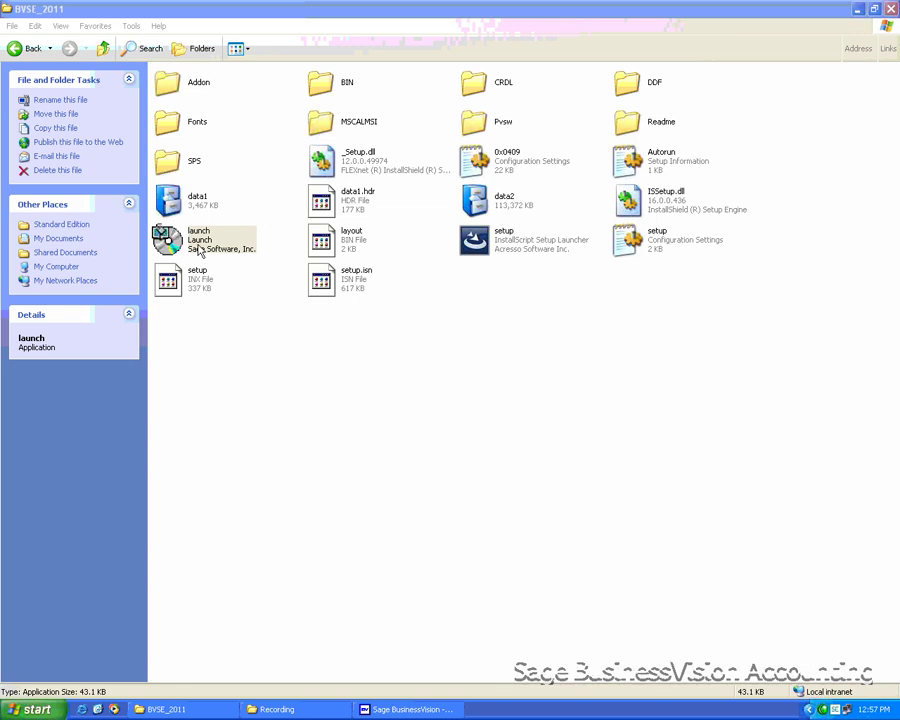
- Run the launch application in the BVSE_2011 folder and install the Sage BusinessVision DDFs to C:\BusinessVision\Reports\Report_Designer
double_click(199, 250)
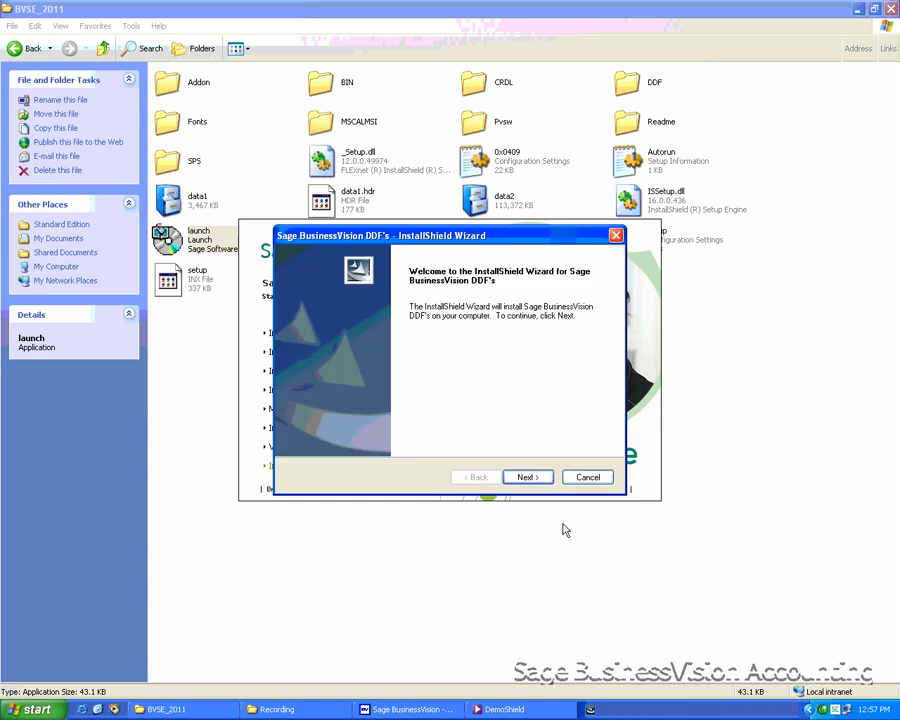
click(535, 480)
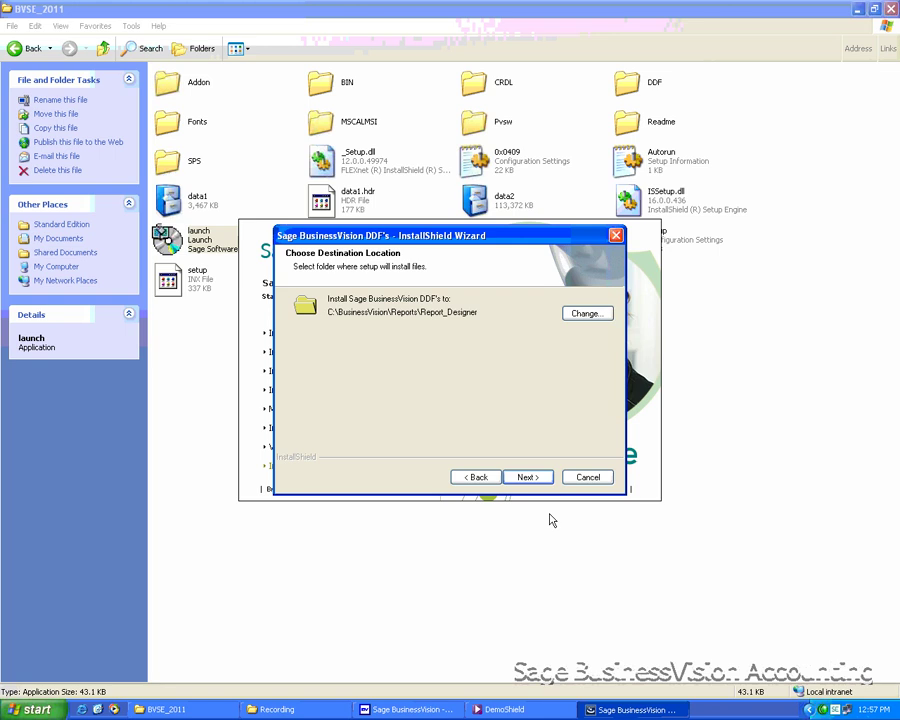
click(529, 478)
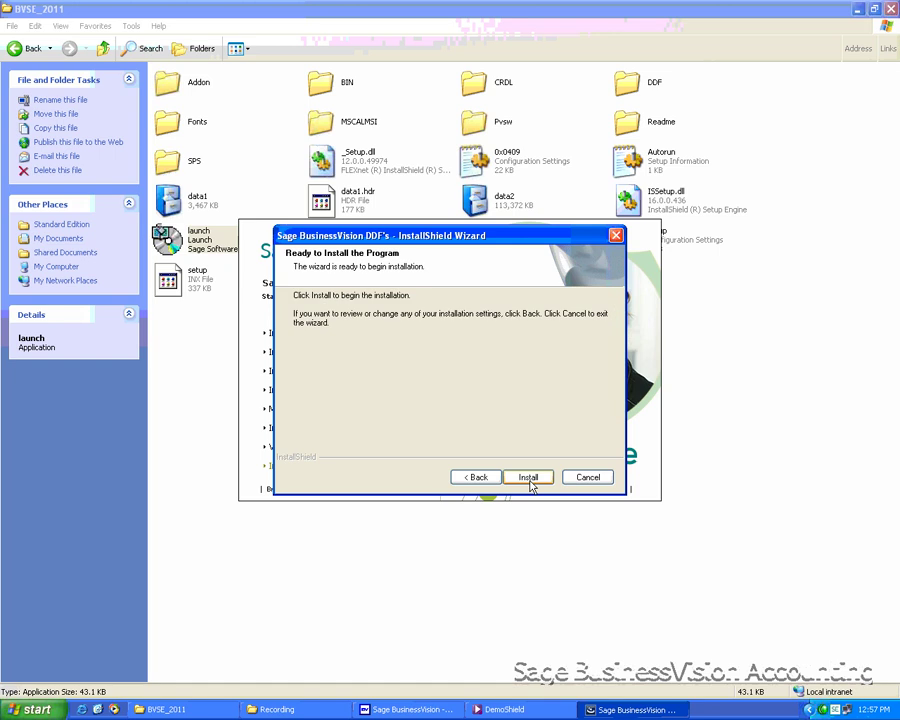
click(537, 481)
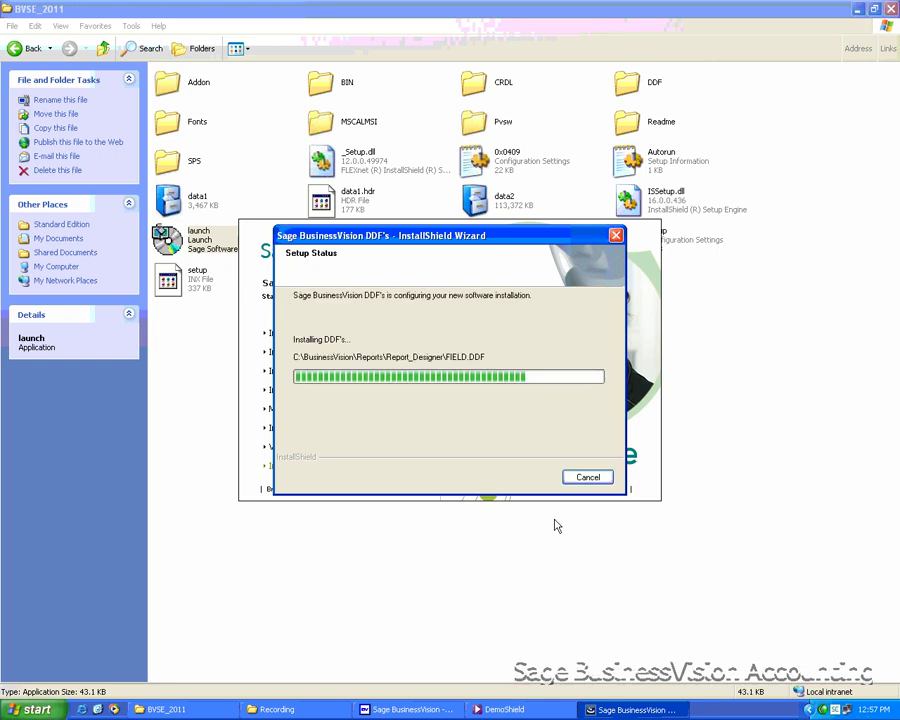
click(529, 480)
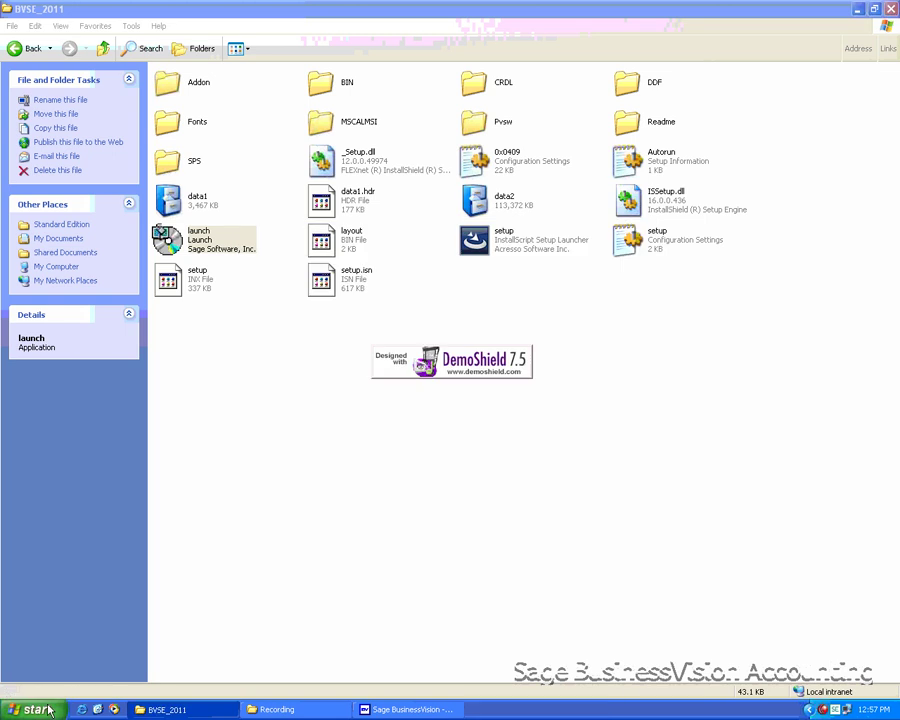
- Inspect the DDF files and their dates in C:\BusinessVision\Reports\Report_Designer, and close the folder windows
click(37, 709)
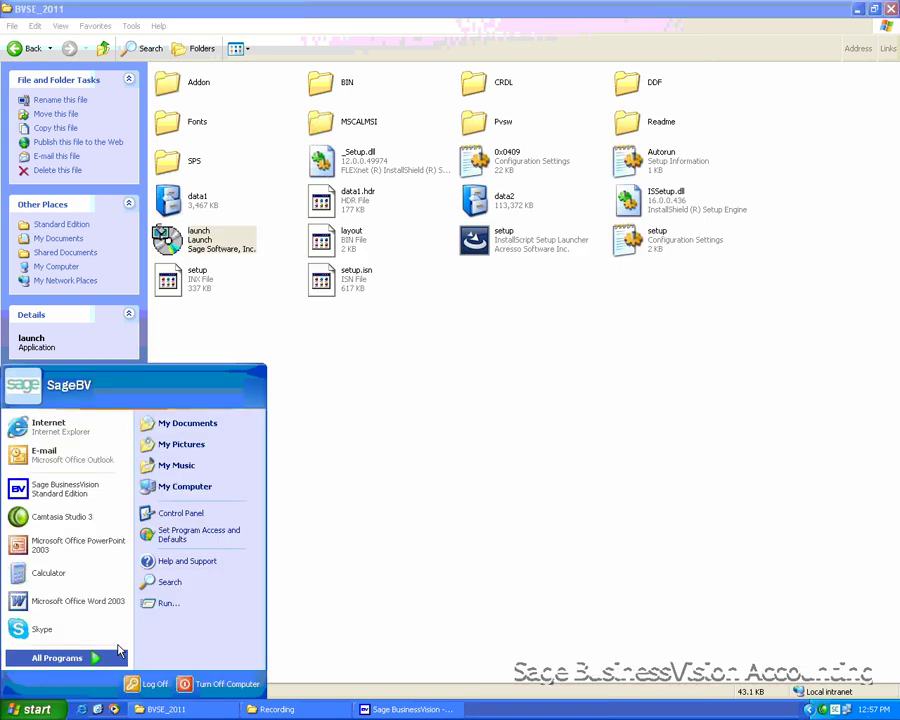
click(185, 487)
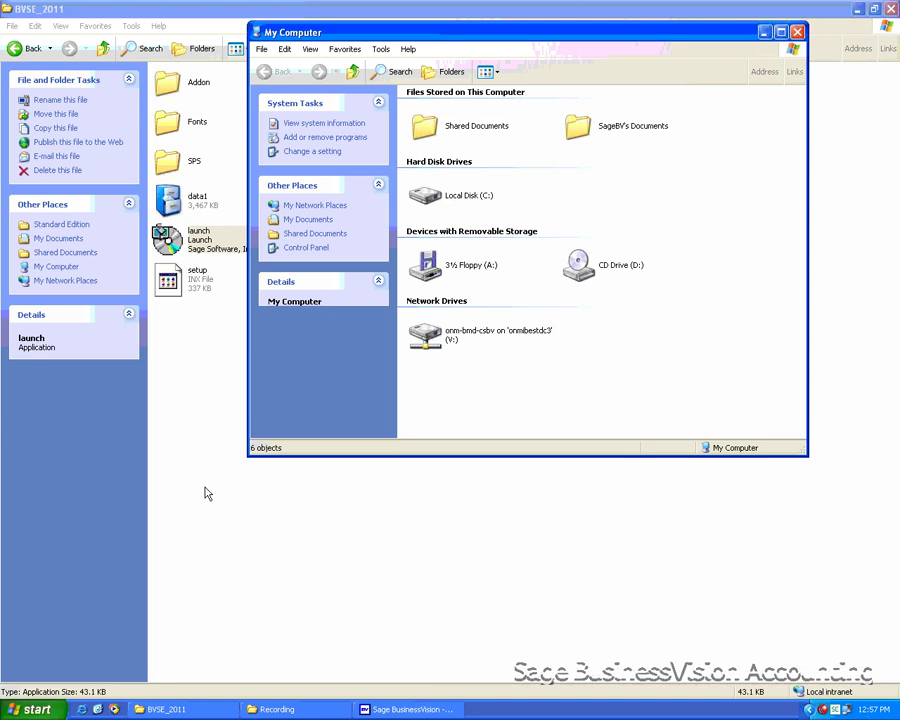
double_click(465, 198)
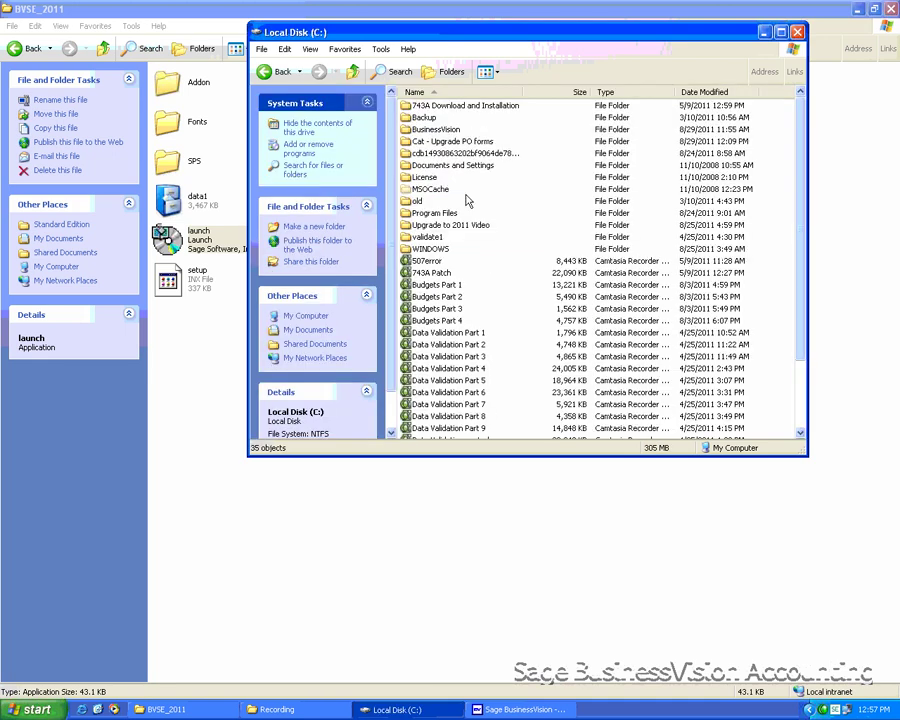
double_click(436, 129)
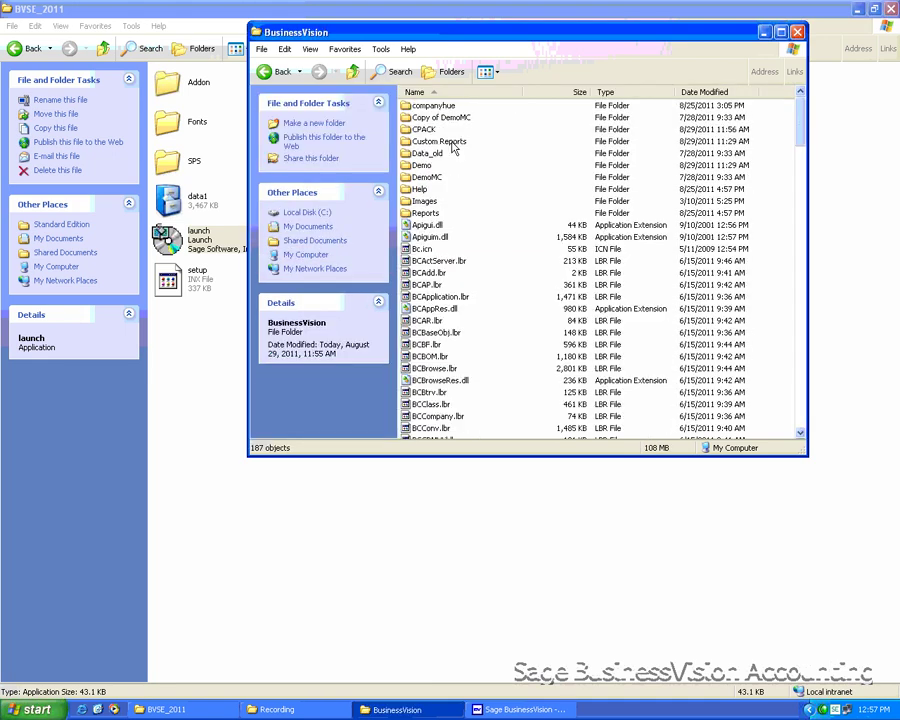
click(426, 213)
double_click(430, 214)
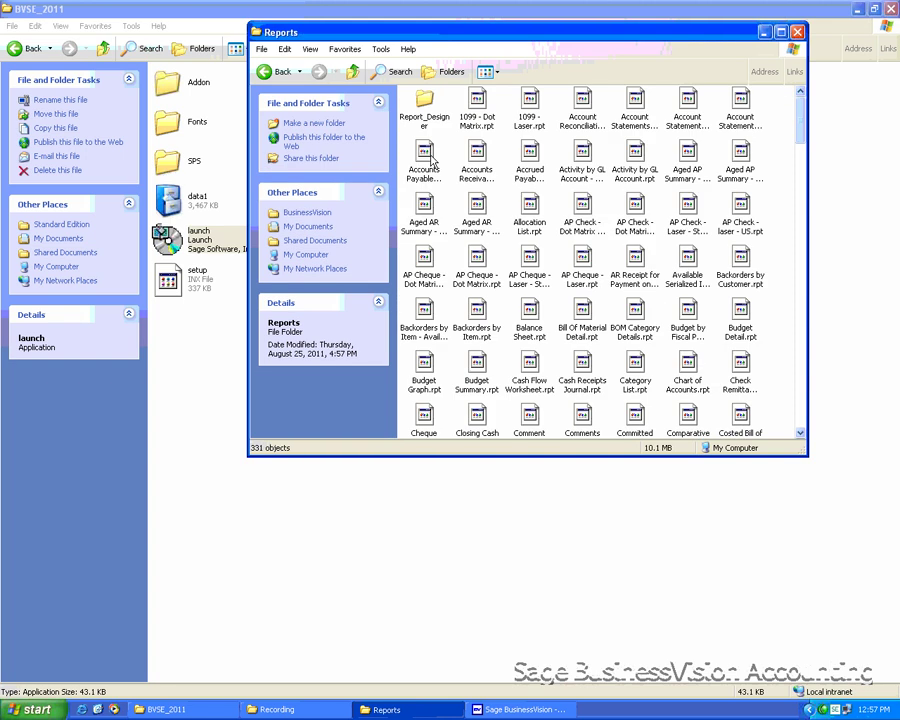
double_click(426, 108)
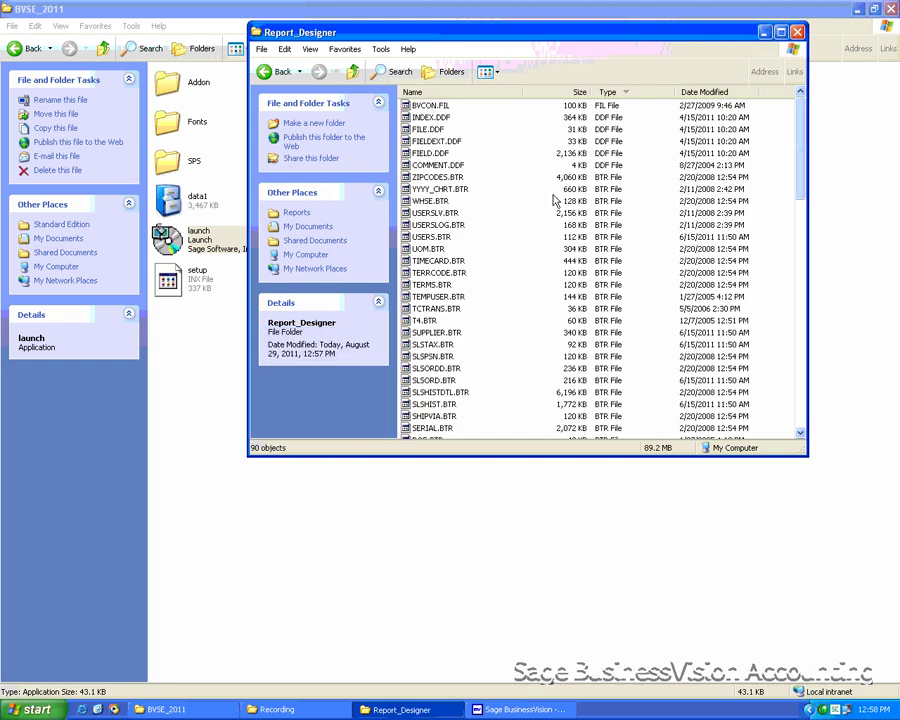
click(430, 129)
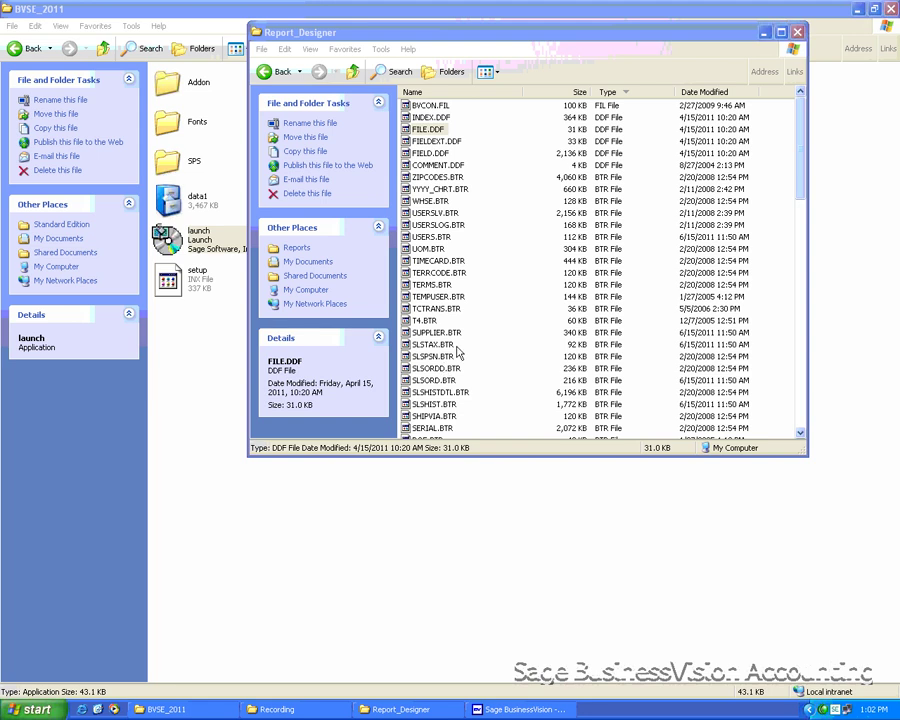
click(800, 33)
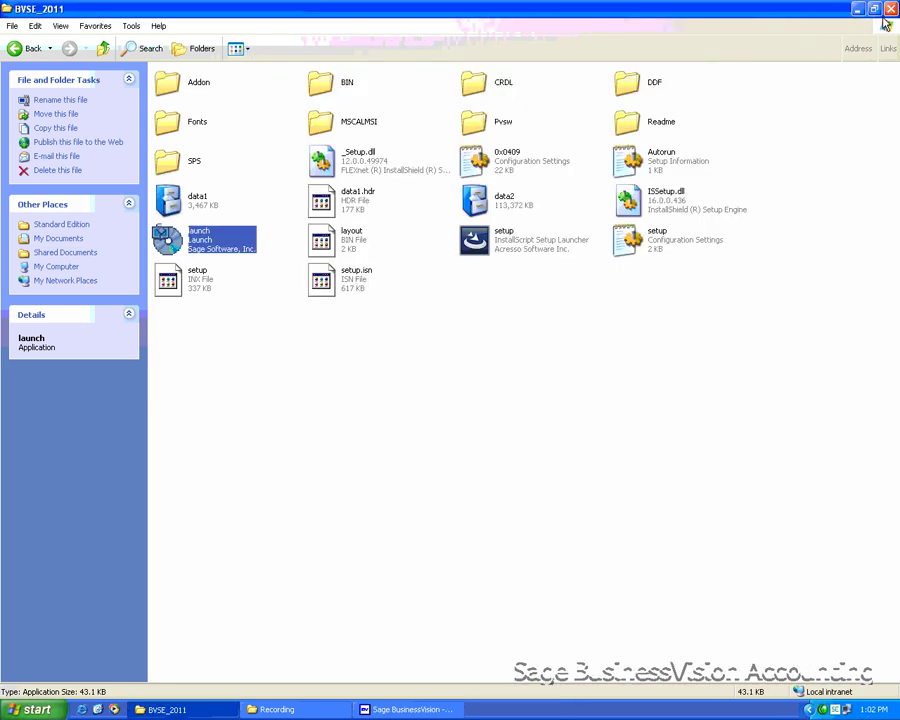
click(857, 9)
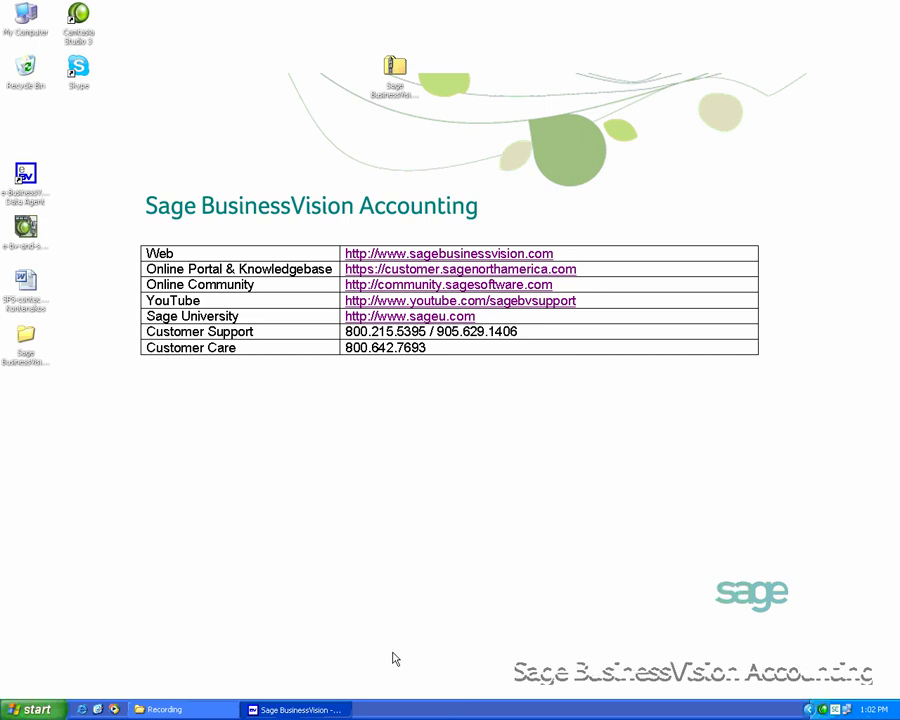
- Switch to Sage BusinessVision and open the Report Designer from the printer setup
click(316, 712)
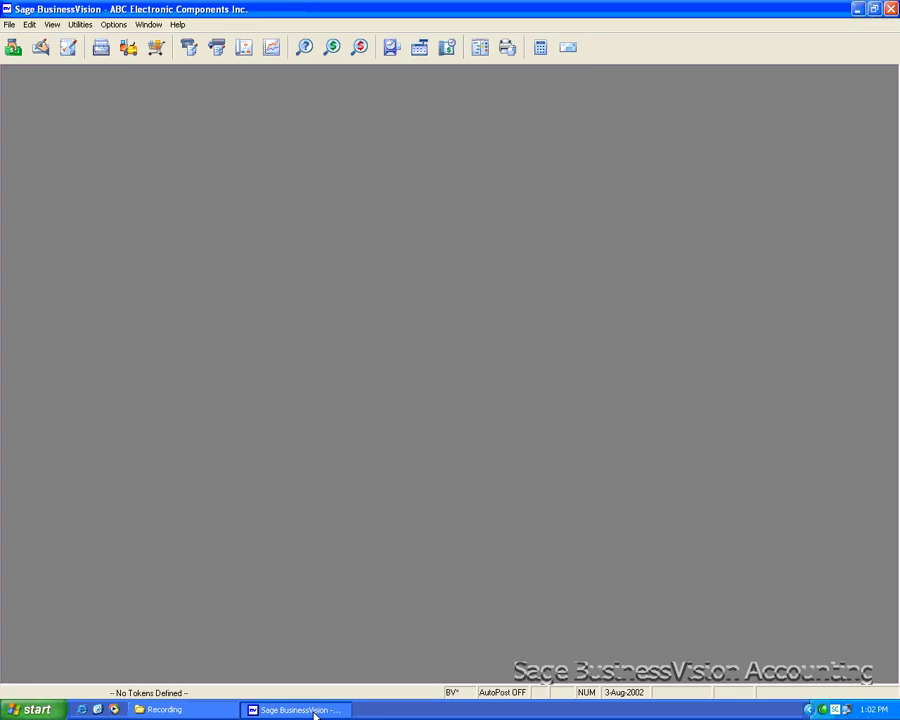
click(9, 24)
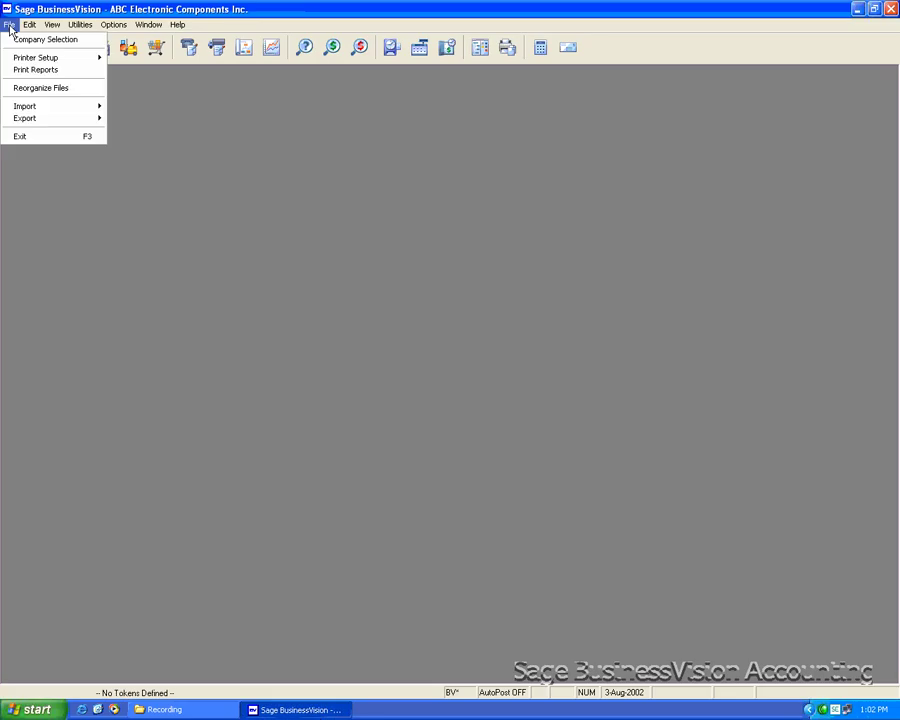
mouse_move(35, 60)
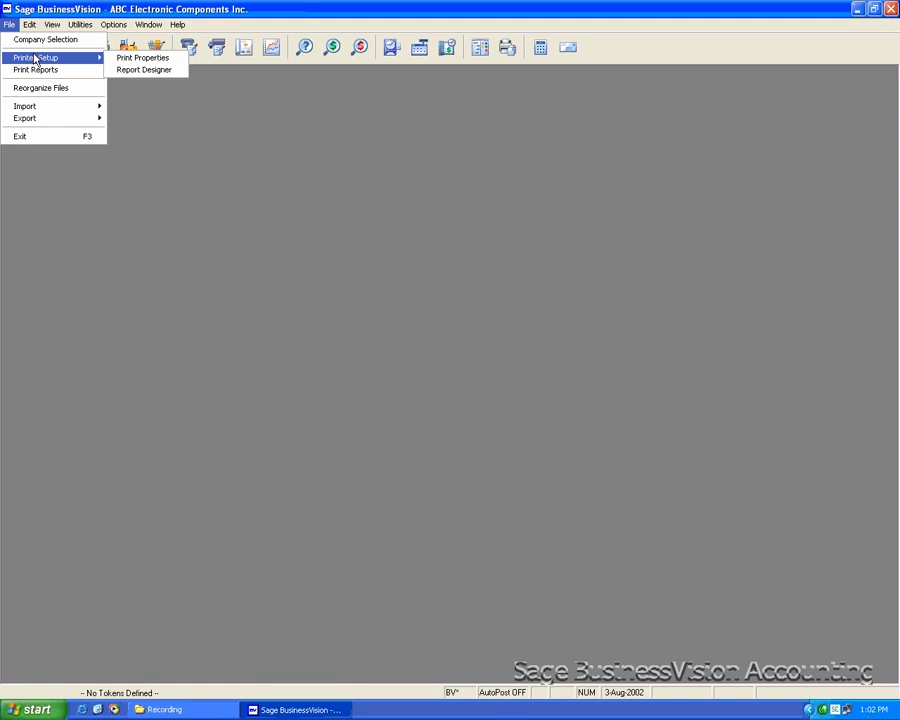
click(153, 72)
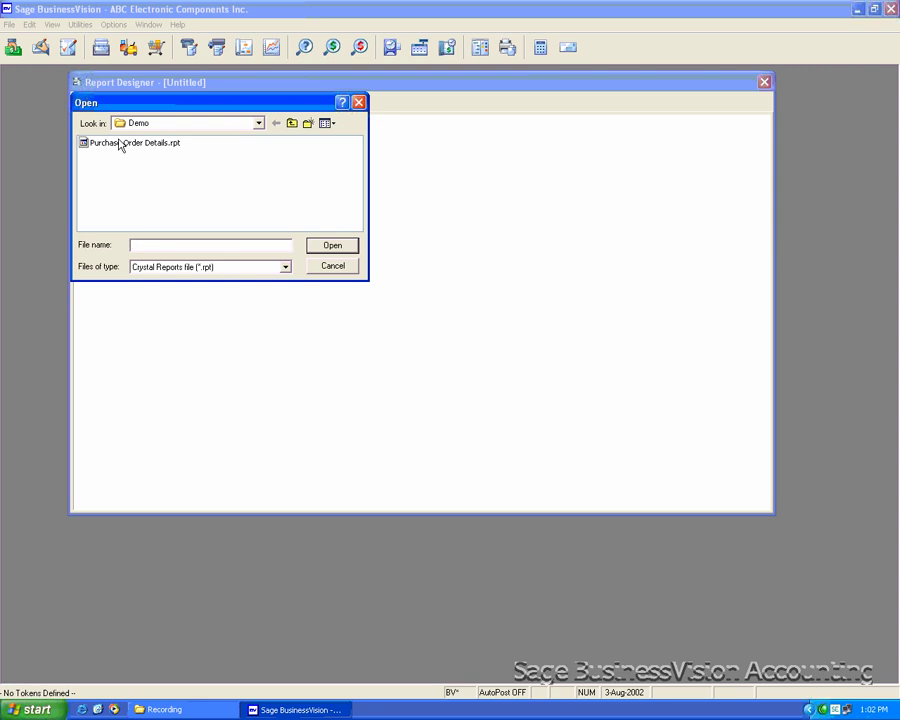
- Open Customized Purchase Order - Plain Paper.rpt from the Custom Reports folder in BusinessVision
click(259, 124)
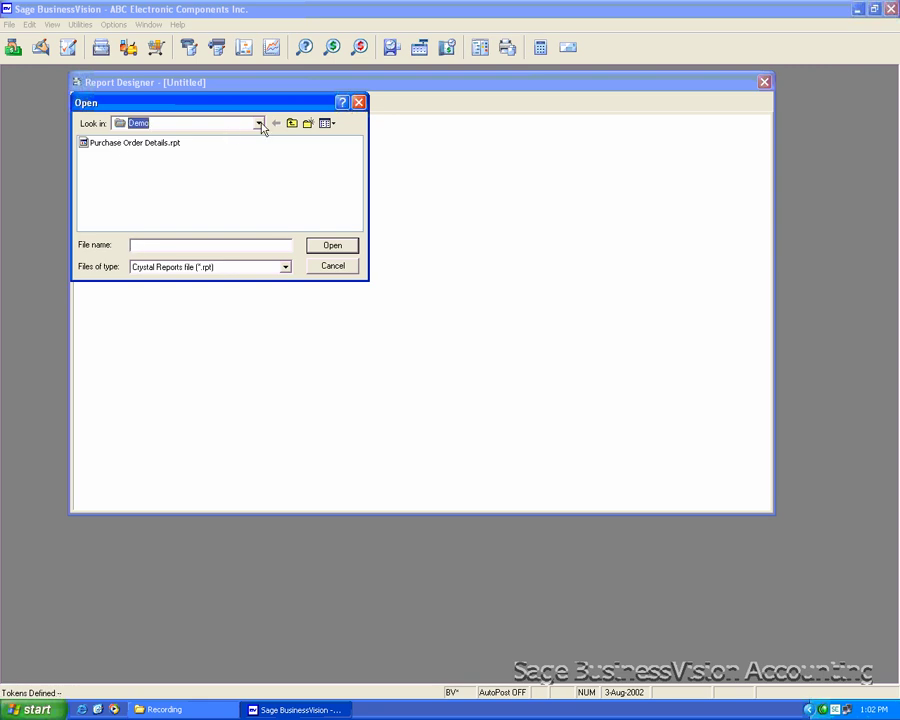
click(259, 124)
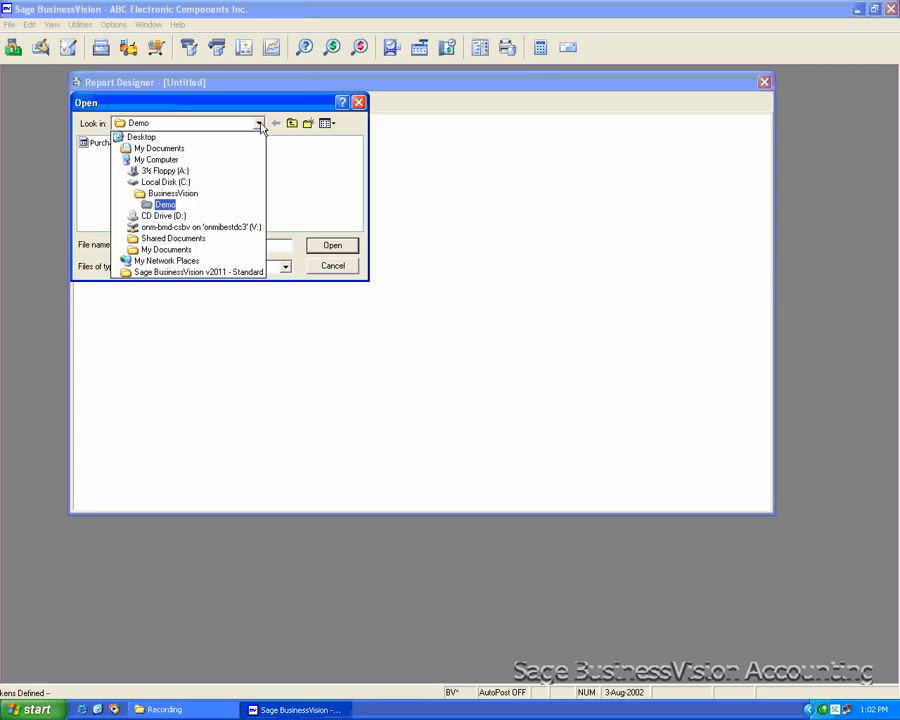
click(172, 193)
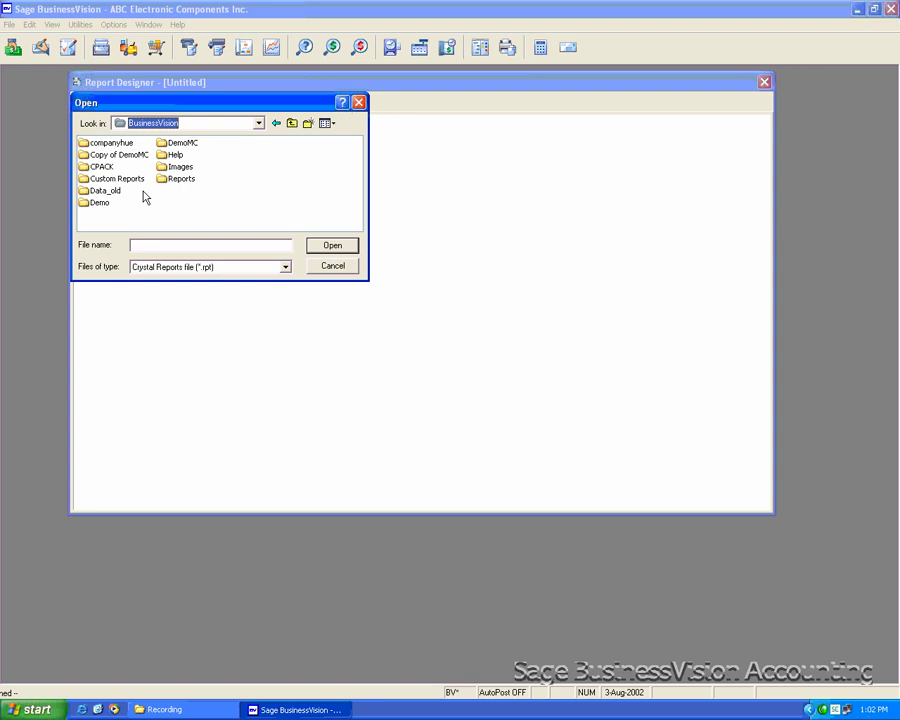
click(110, 178)
double_click(110, 178)
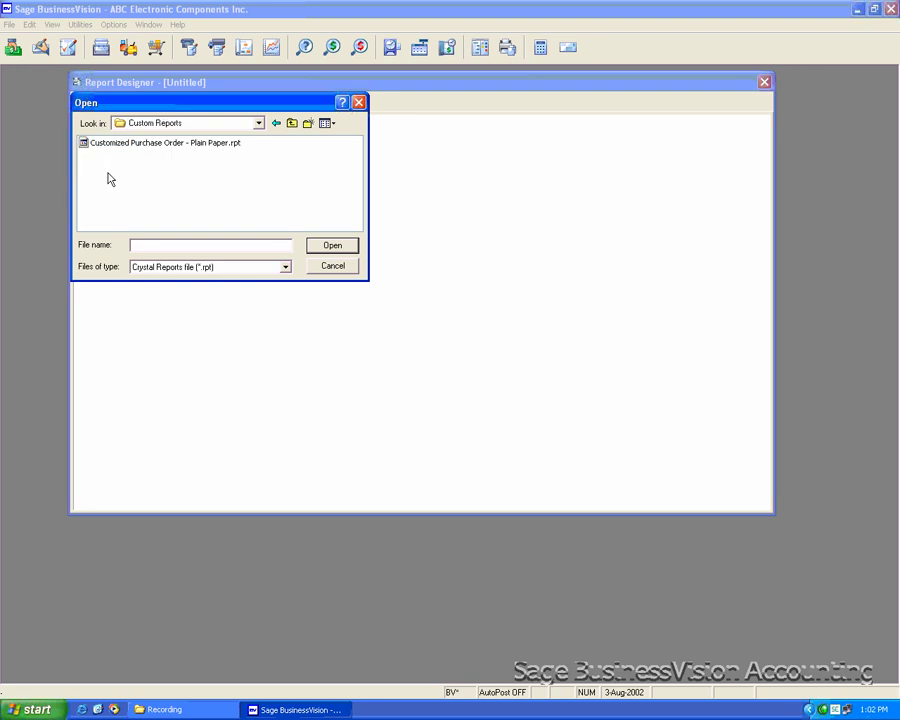
click(117, 146)
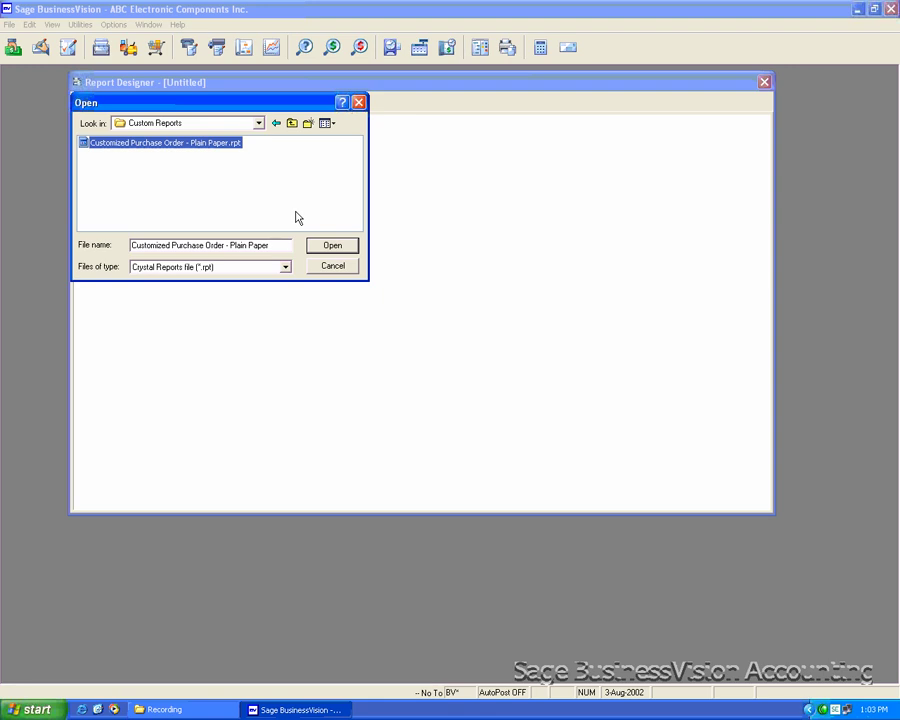
click(333, 247)
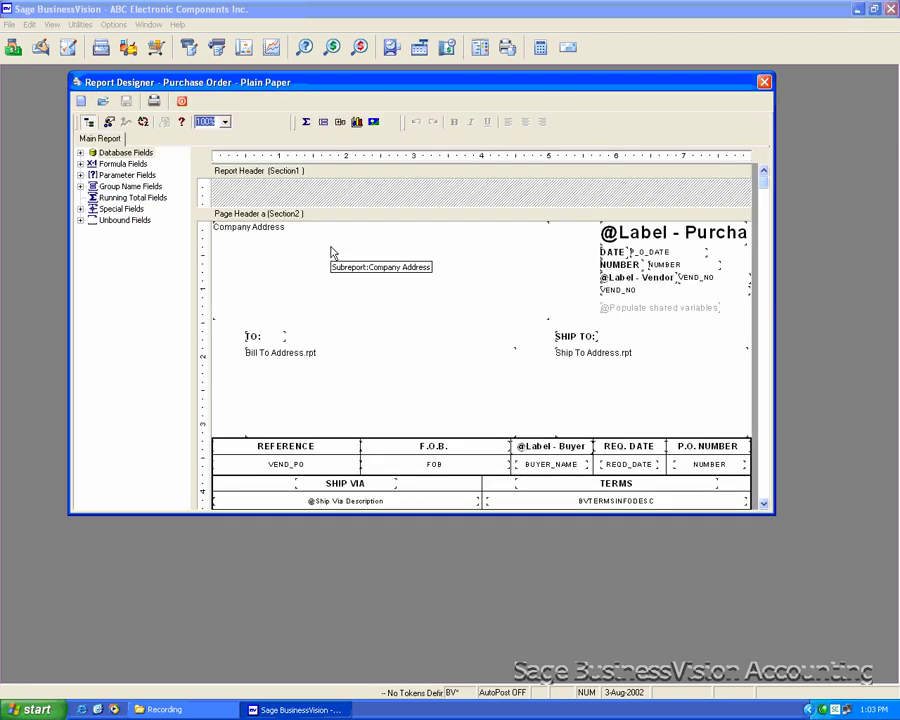
- Verify the customized purchase order report's database, accept all report fix-ups, and close the Report Designer
right_click(108, 335)
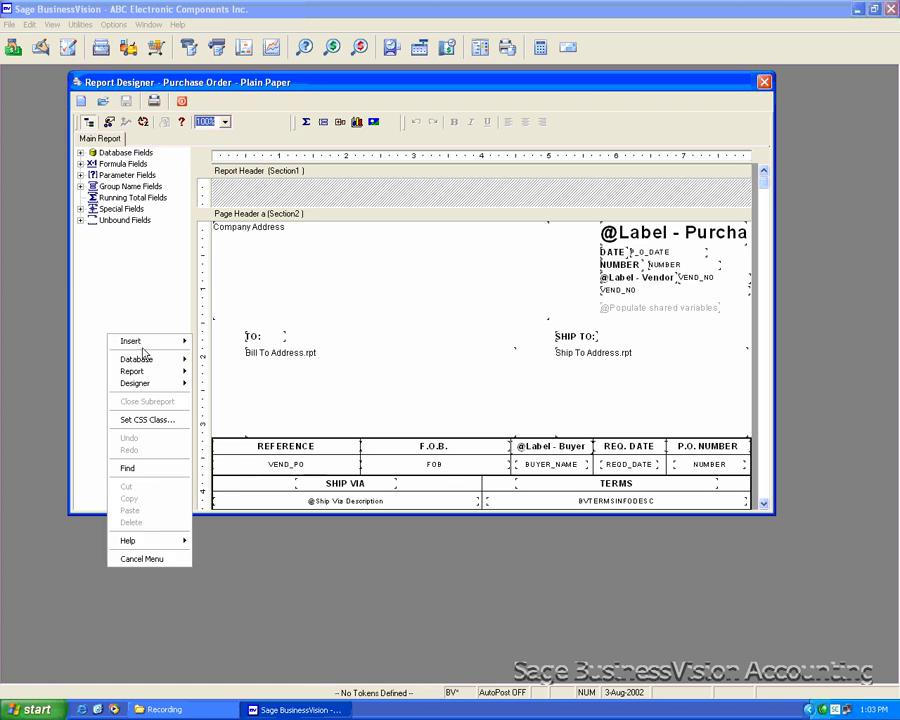
mouse_move(153, 361)
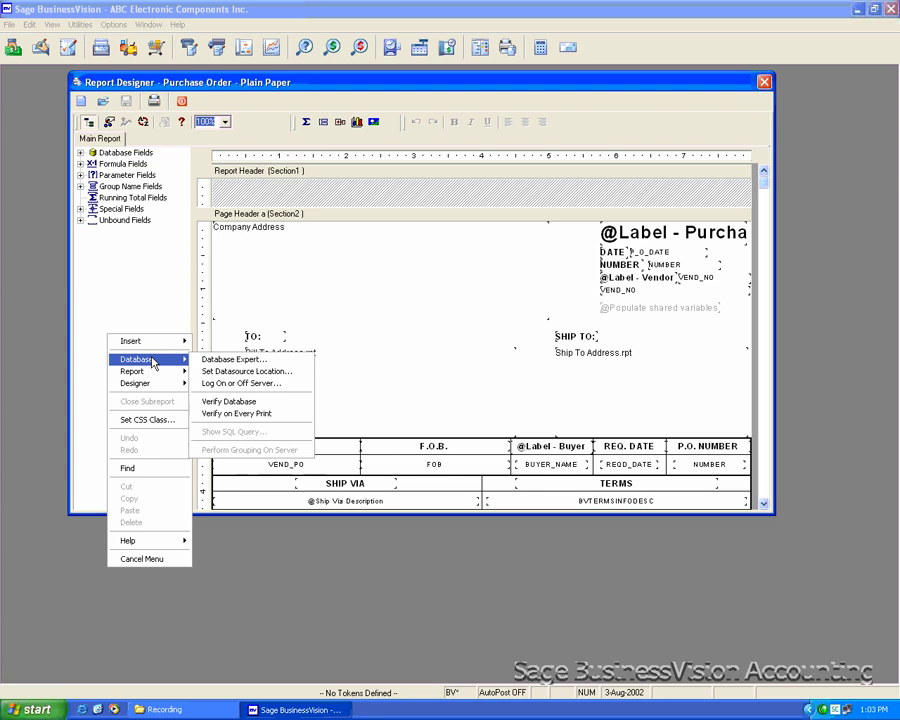
click(243, 404)
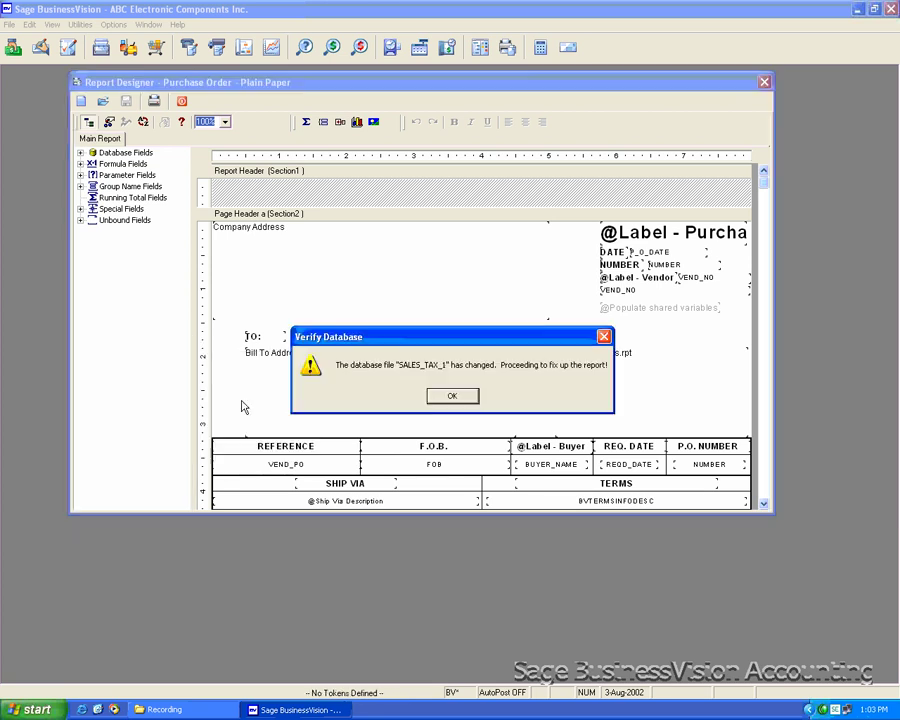
click(450, 398)
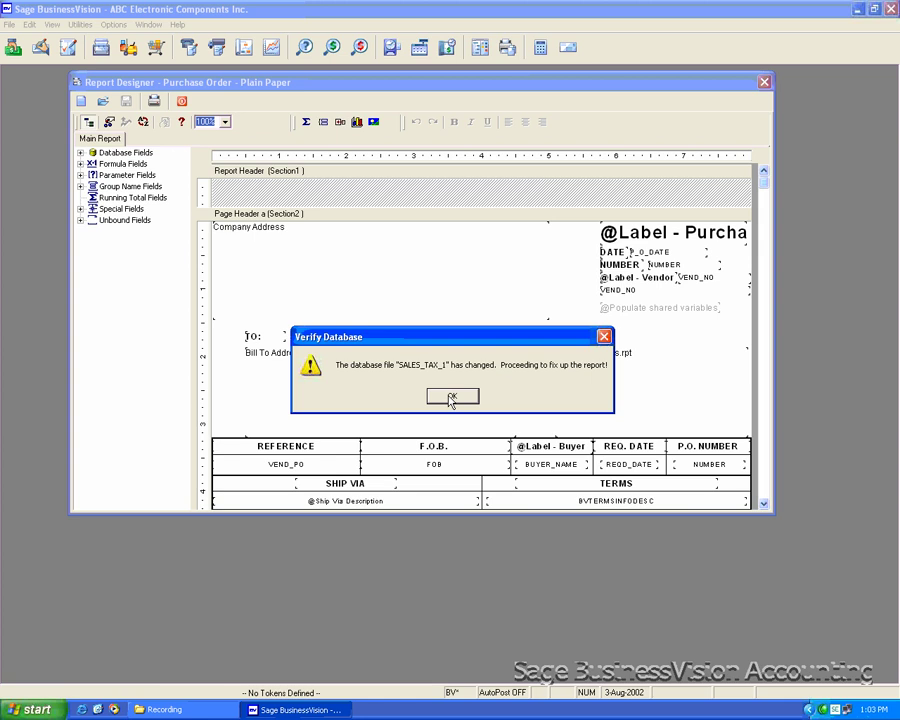
click(450, 398)
click(451, 398)
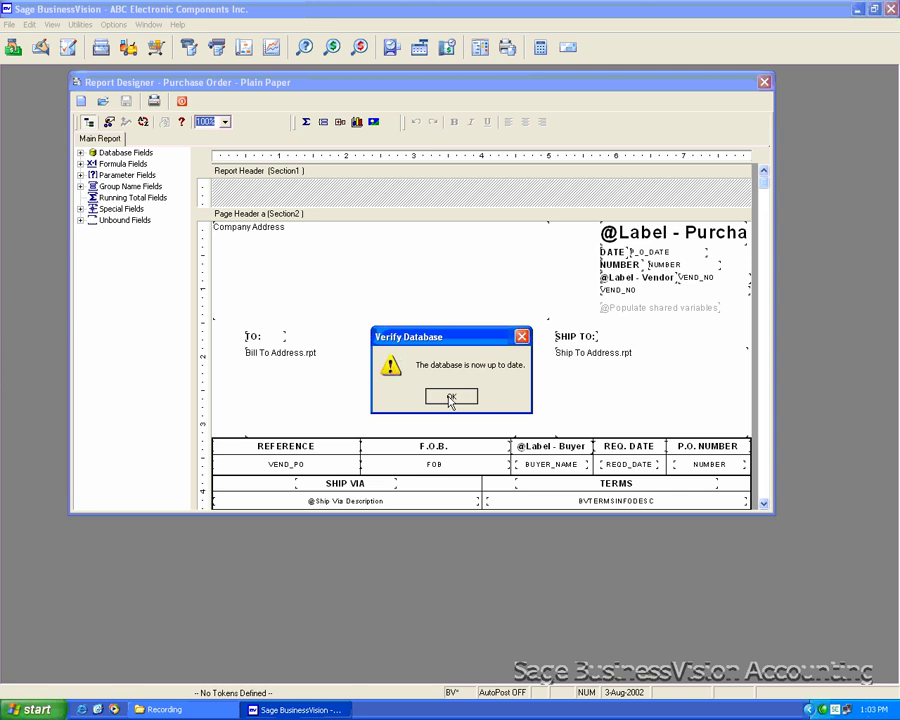
click(450, 398)
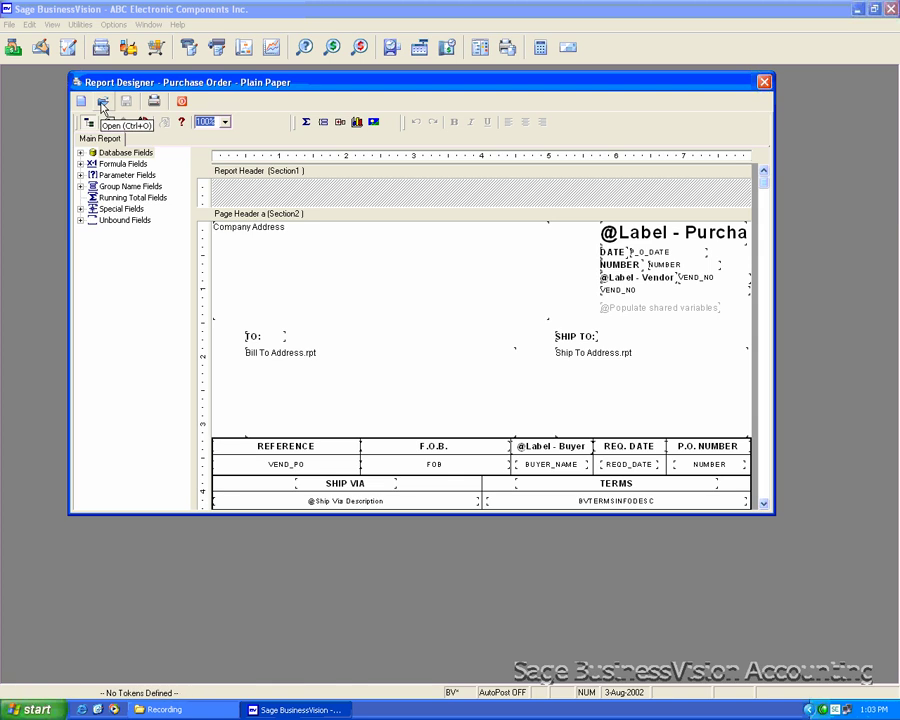
click(183, 103)
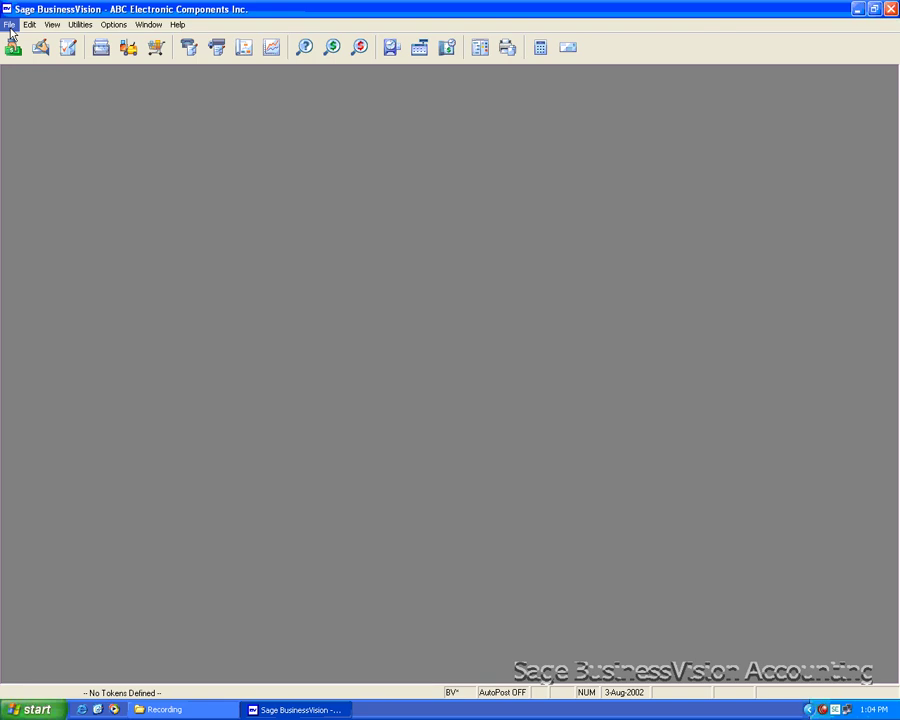
- Reopen the Report Designer and open Purchase Order Details.rpt from the Demo folder in BusinessVision
click(9, 25)
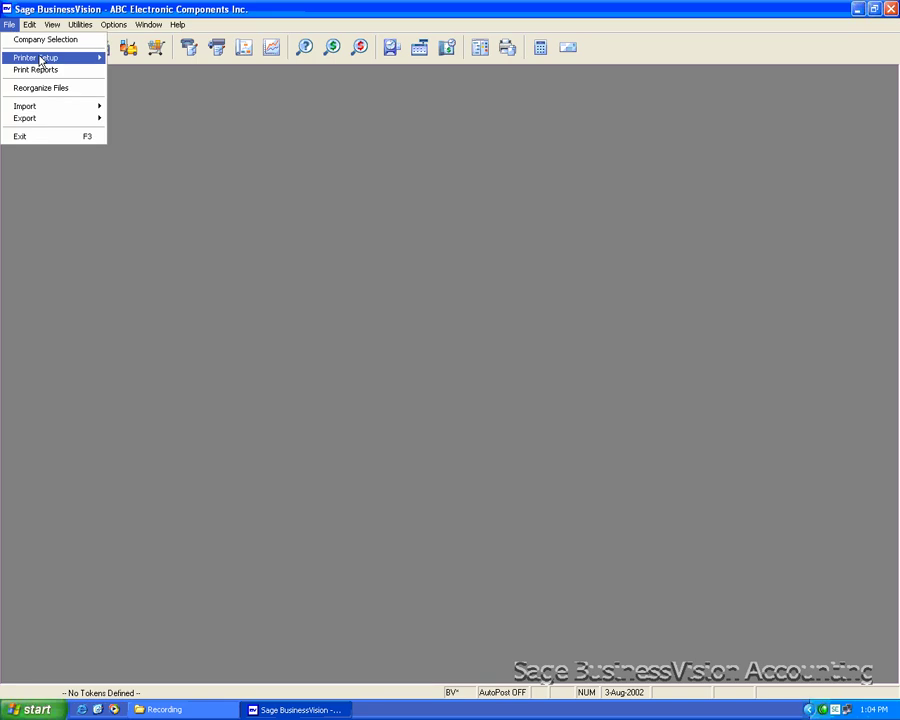
mouse_move(41, 61)
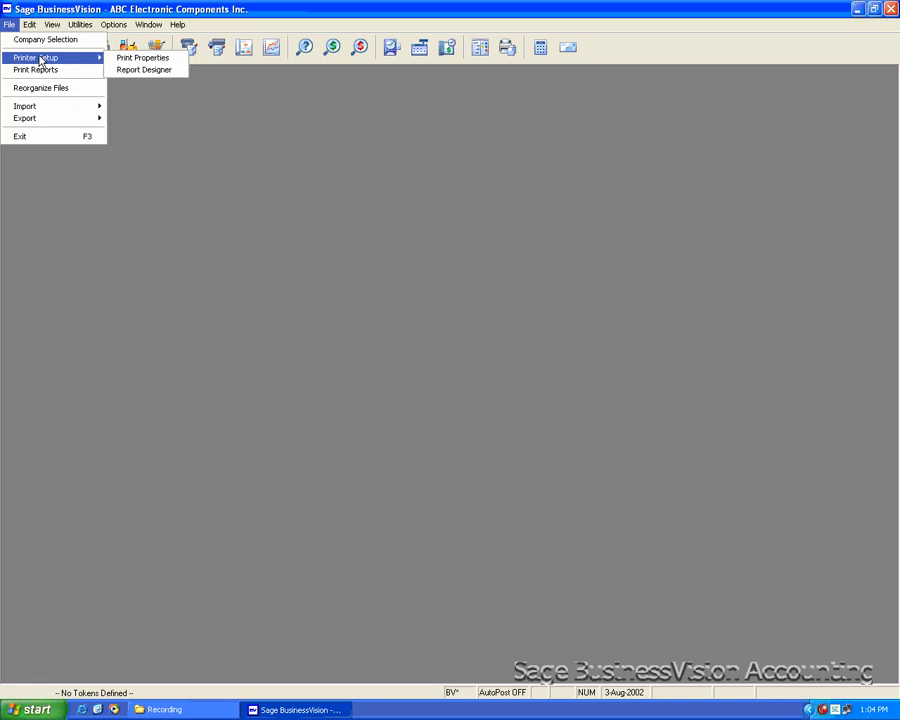
click(136, 69)
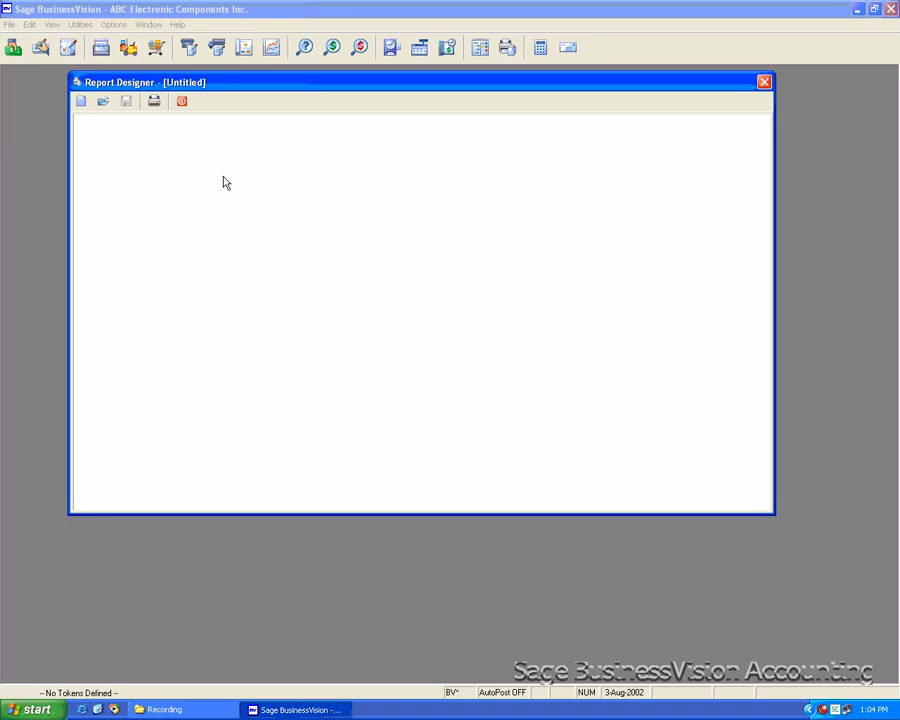
click(103, 101)
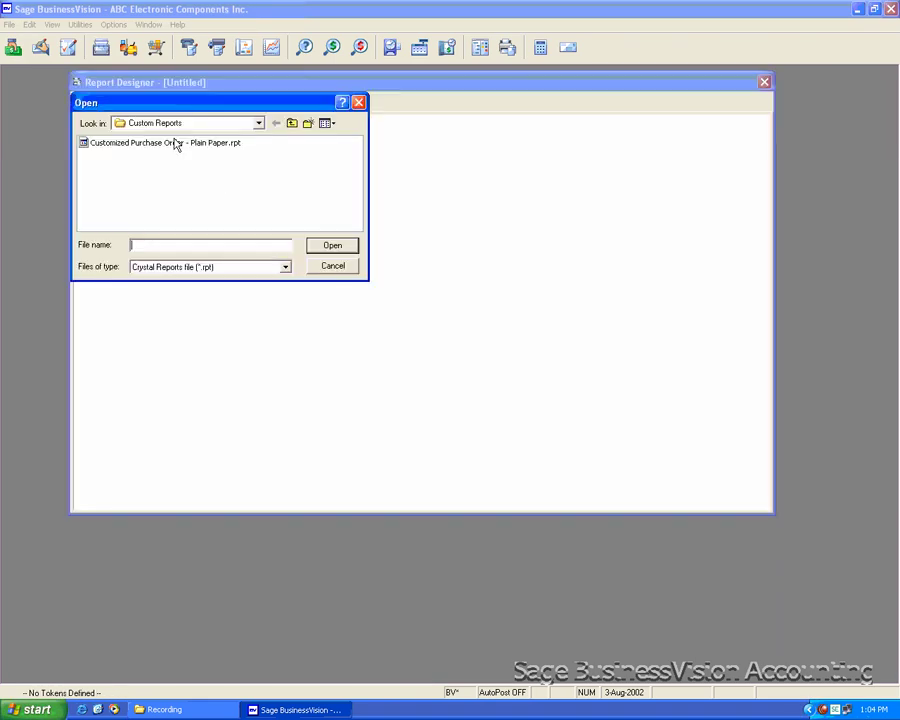
click(258, 124)
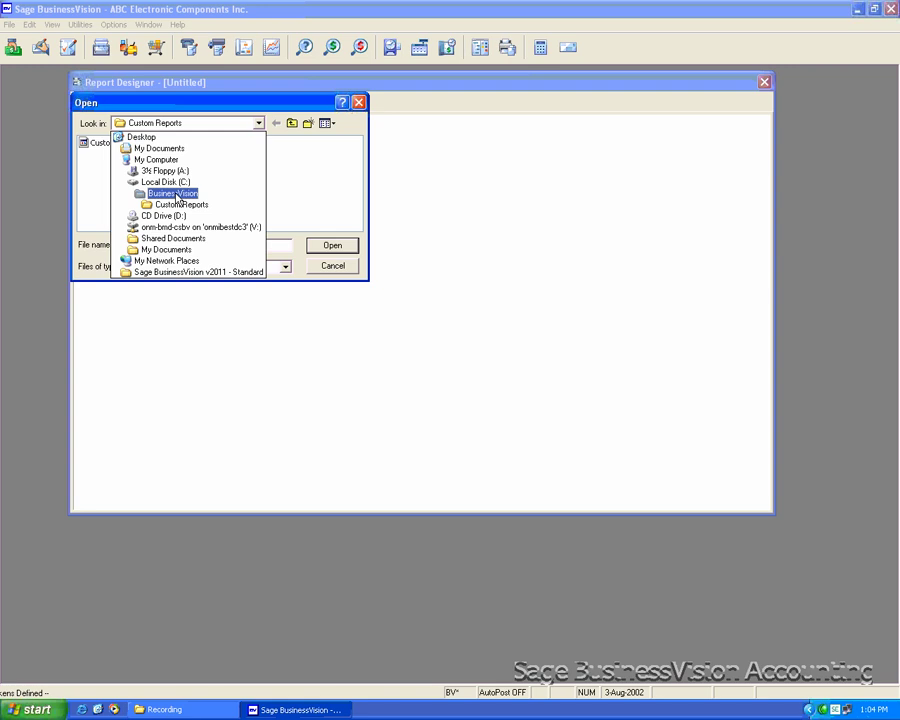
click(177, 195)
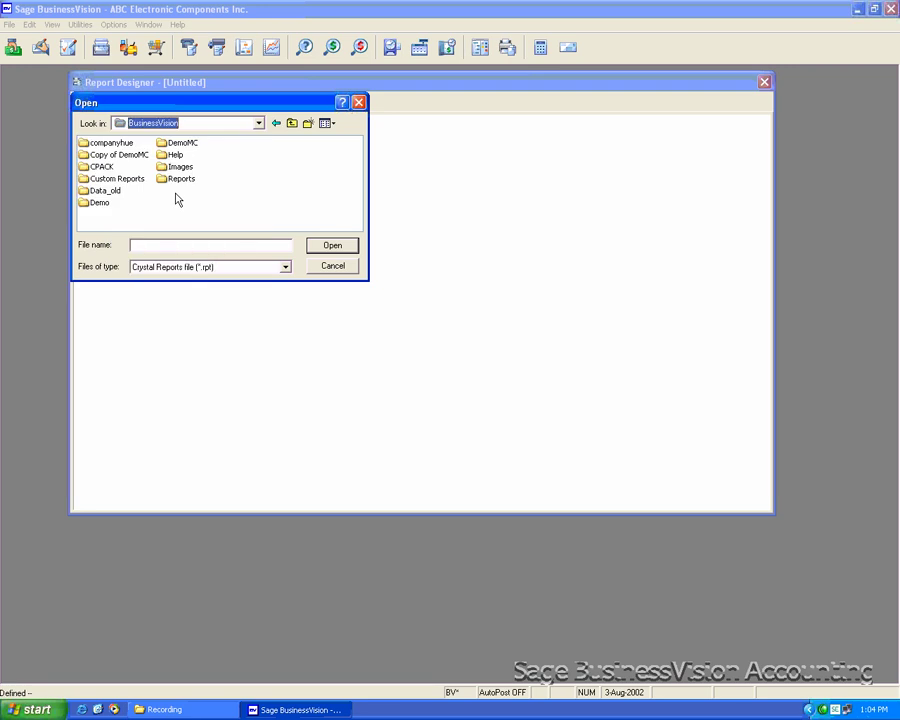
double_click(99, 203)
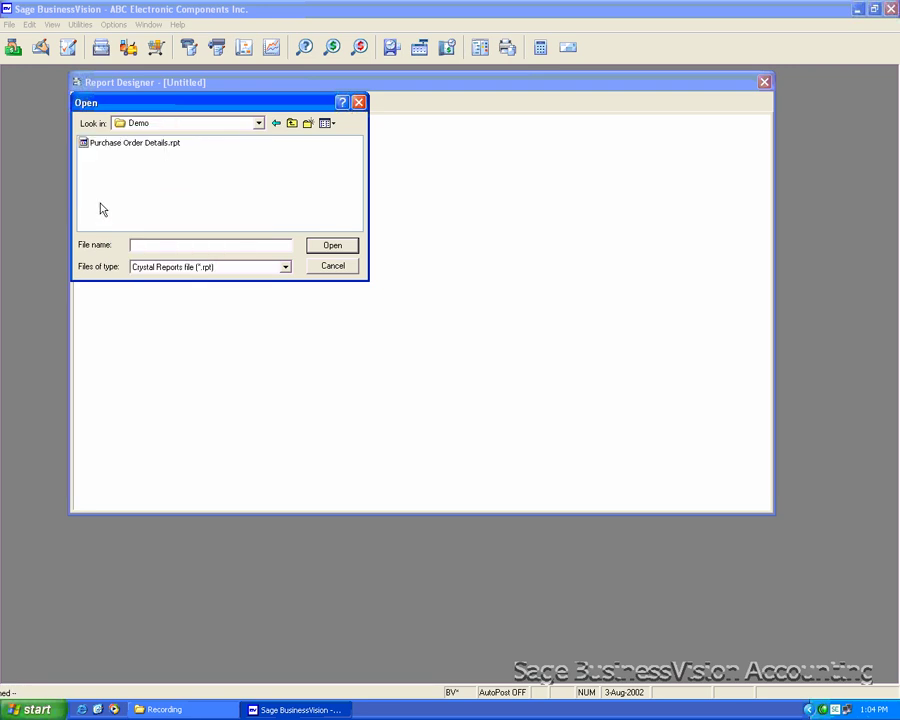
click(132, 145)
click(327, 250)
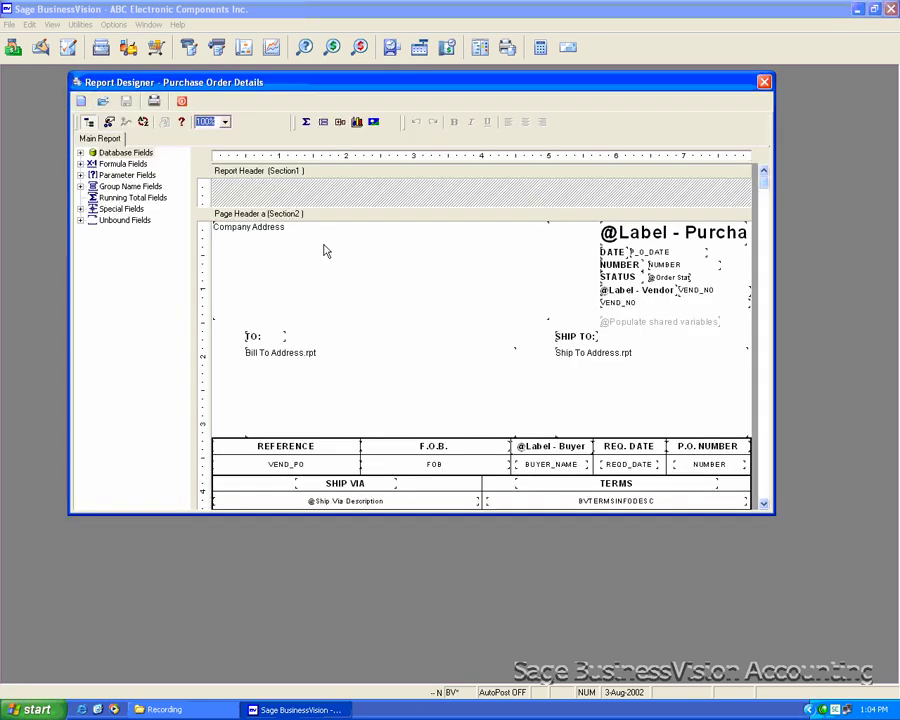
- Verify the Purchase Order Details report's database, accept the report fix-ups, and save the report
right_click(111, 311)
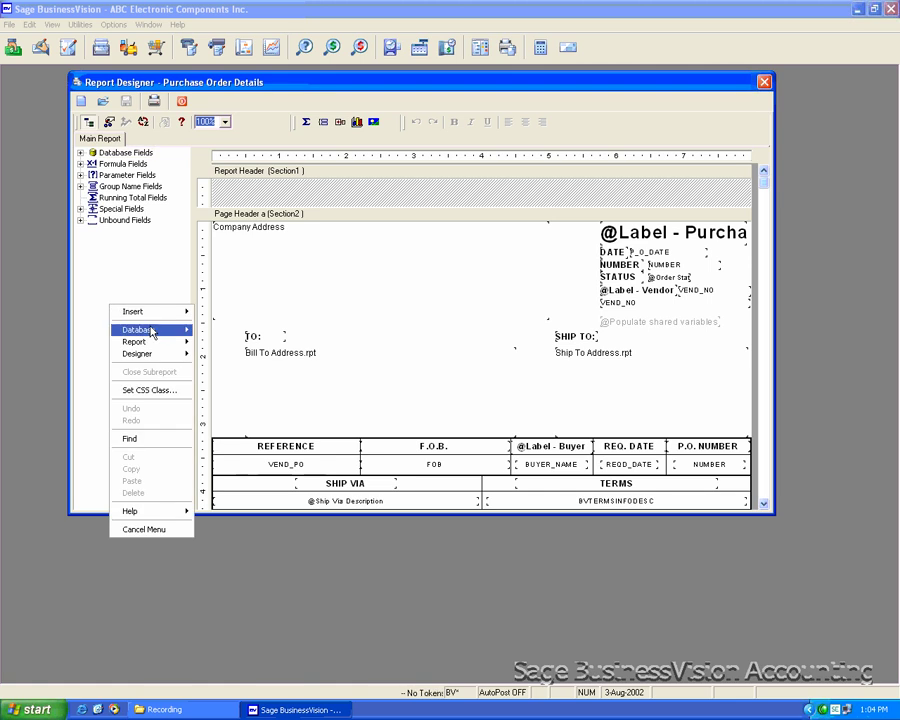
mouse_move(152, 331)
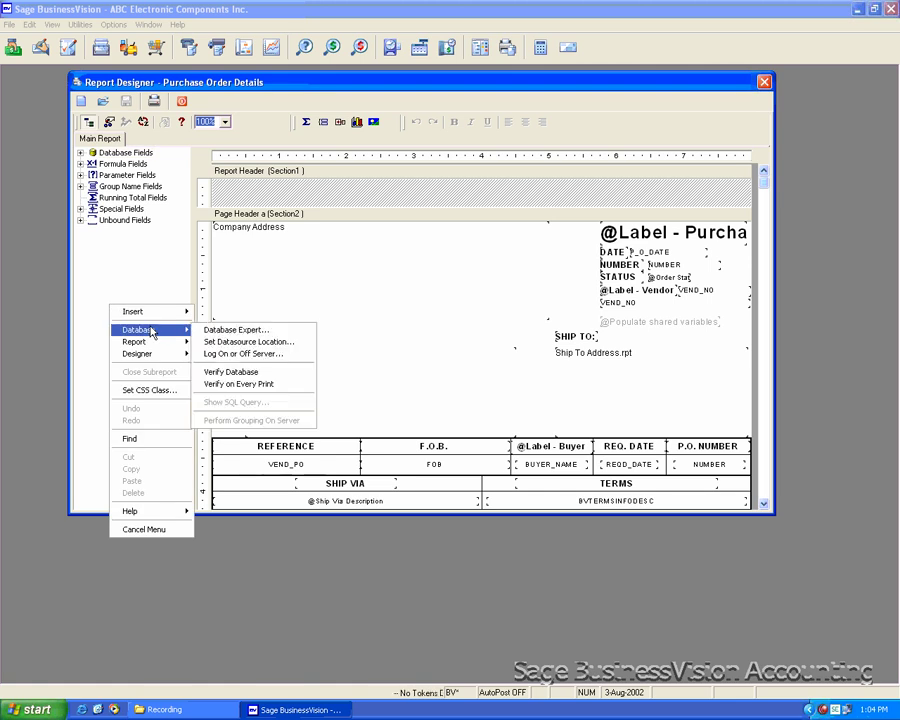
click(250, 372)
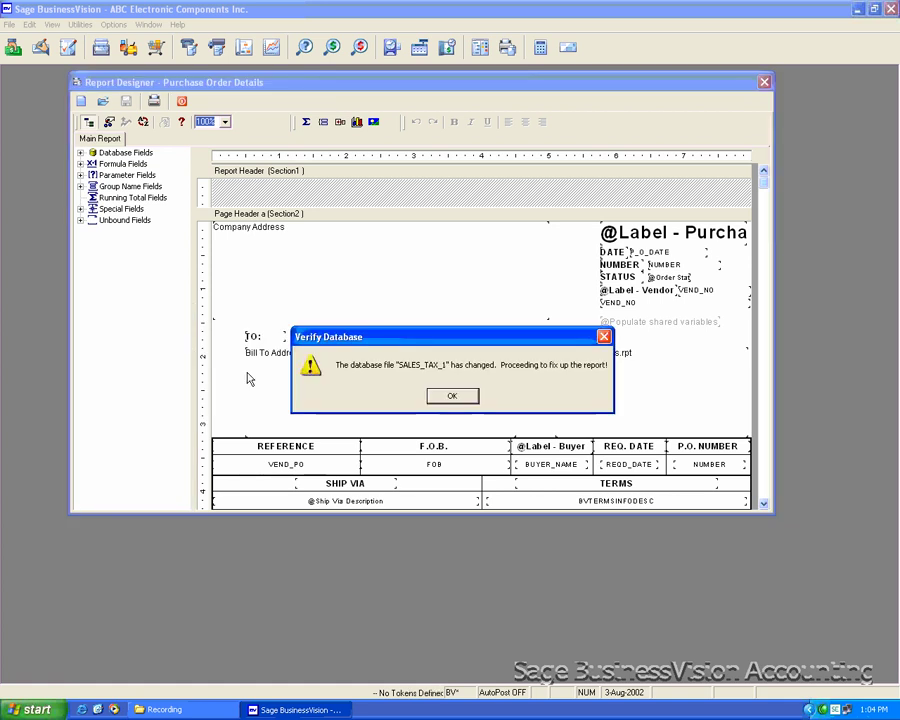
click(463, 399)
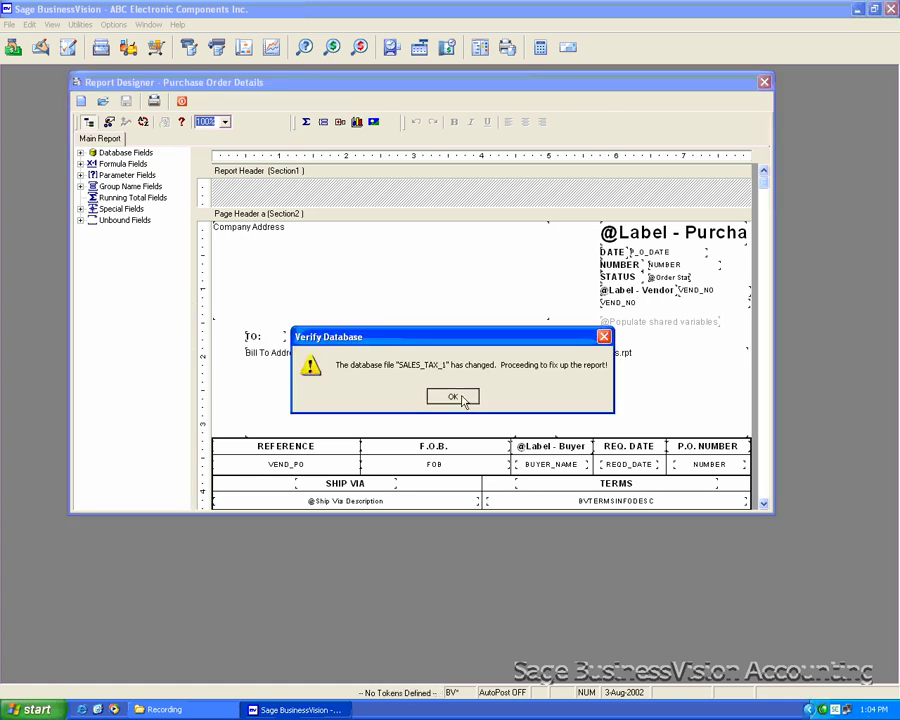
click(463, 399)
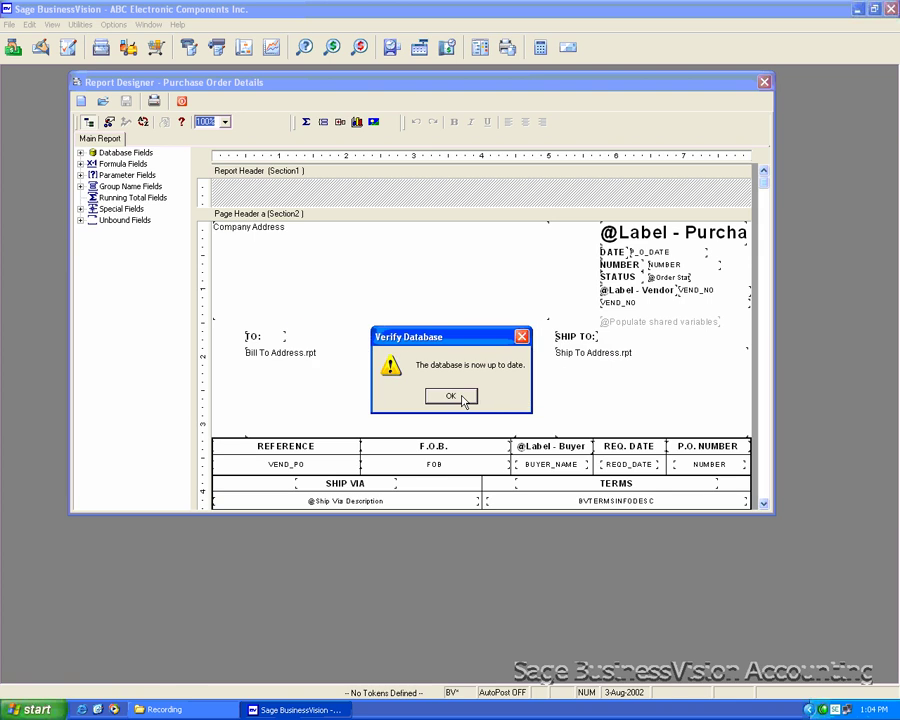
click(463, 399)
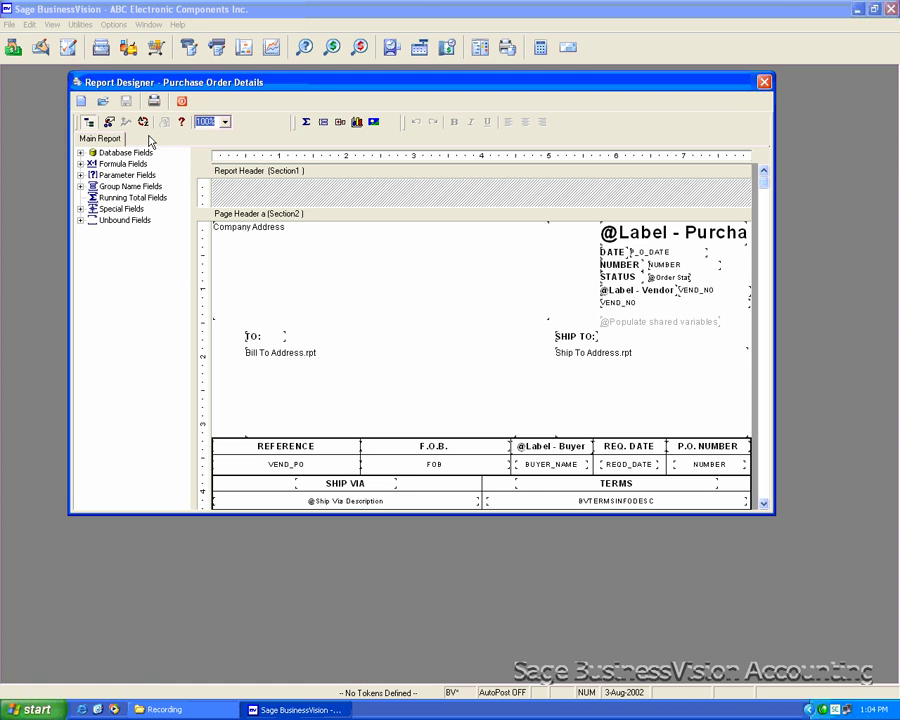
click(125, 100)
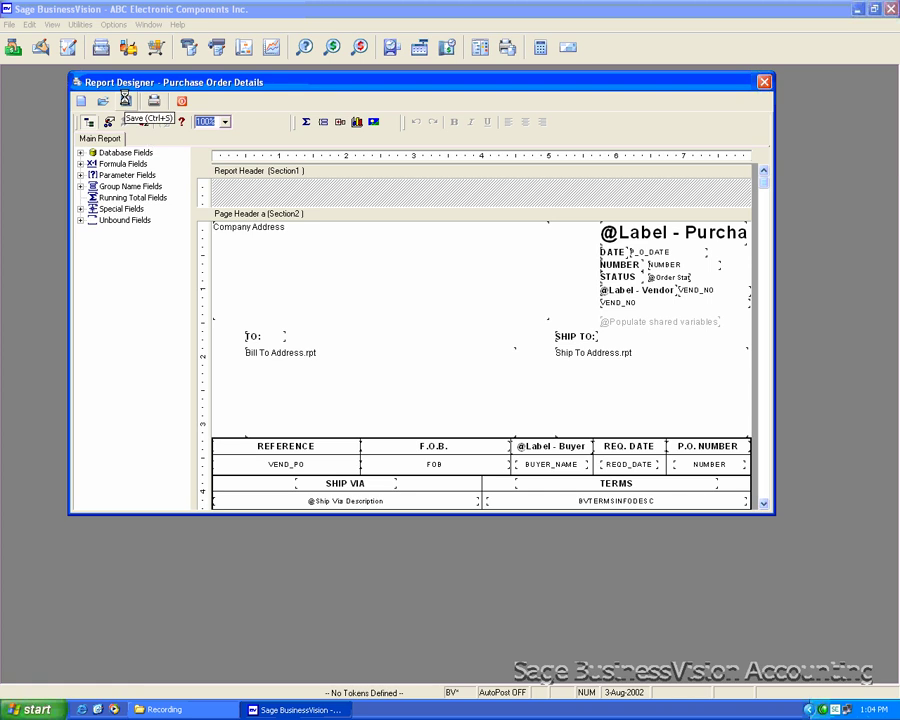